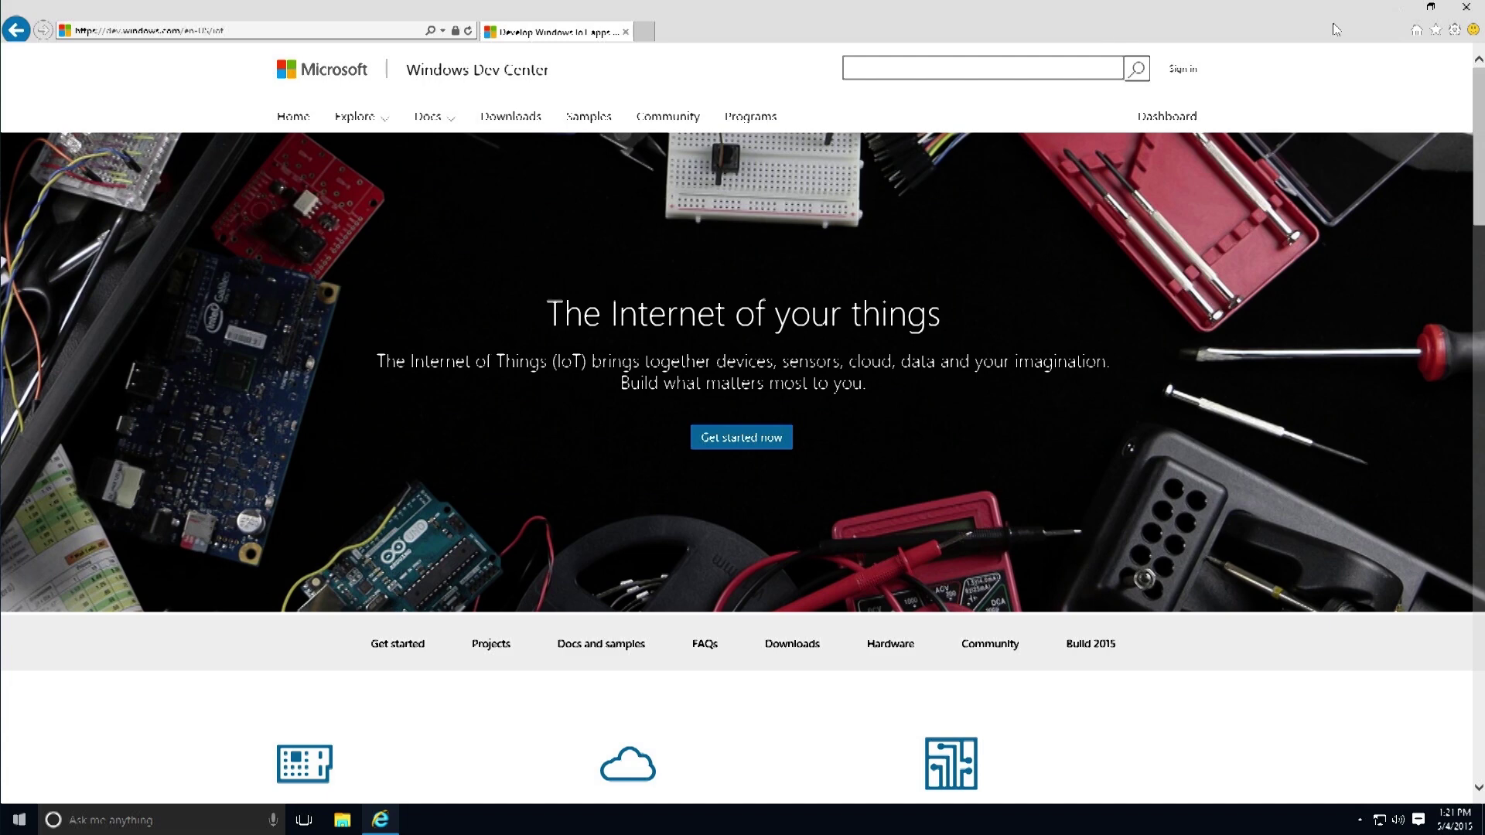
- Minimize the browser and select the Windows IoT page's web address in the address bar
{"action": "left_click", "coordinate": [1402, 18]}
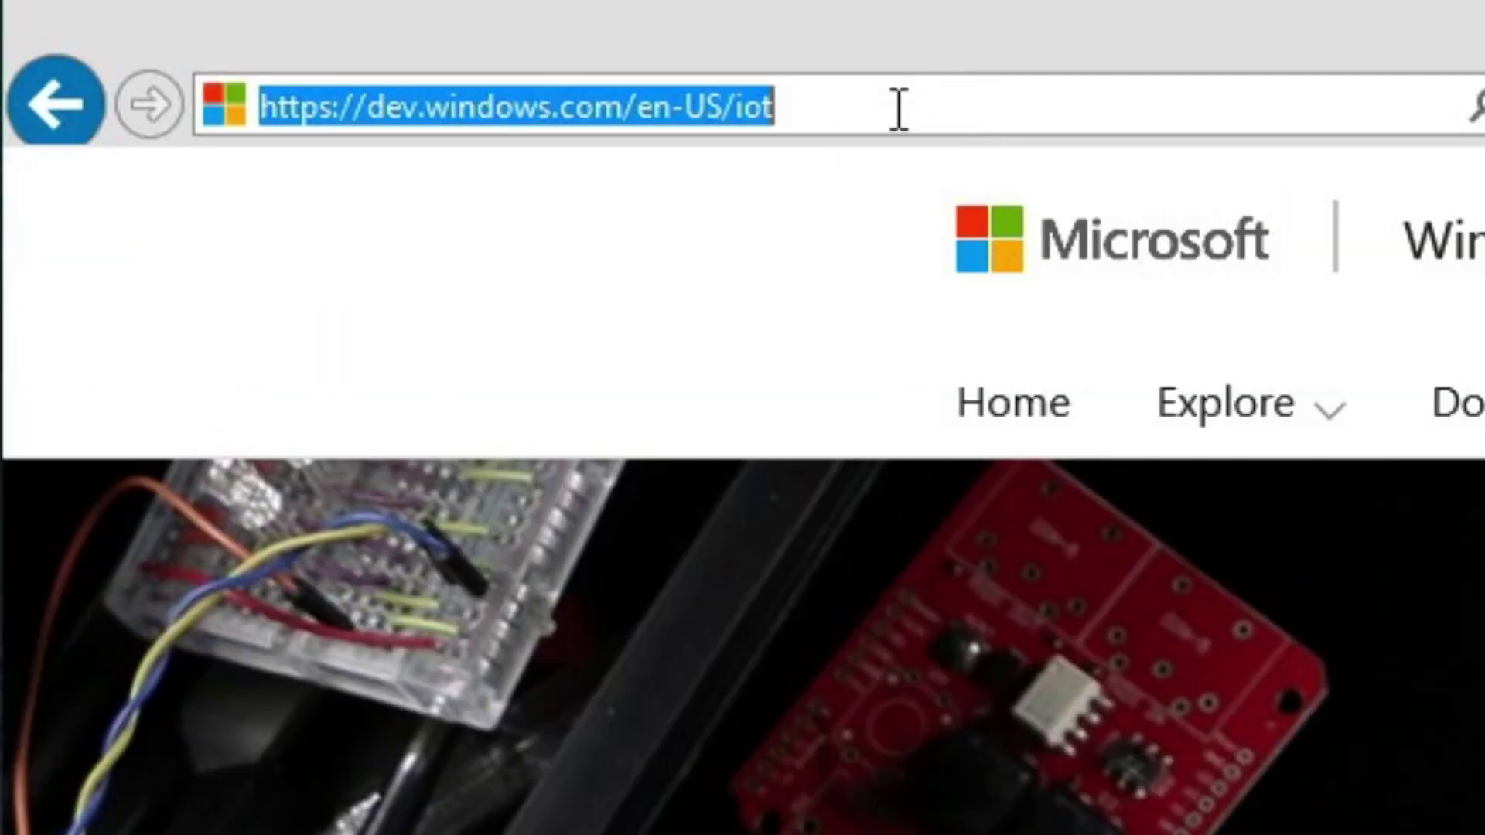
{"action": "left_click_drag", "start_coordinate": [897, 108], "coordinate": [304, 108]}
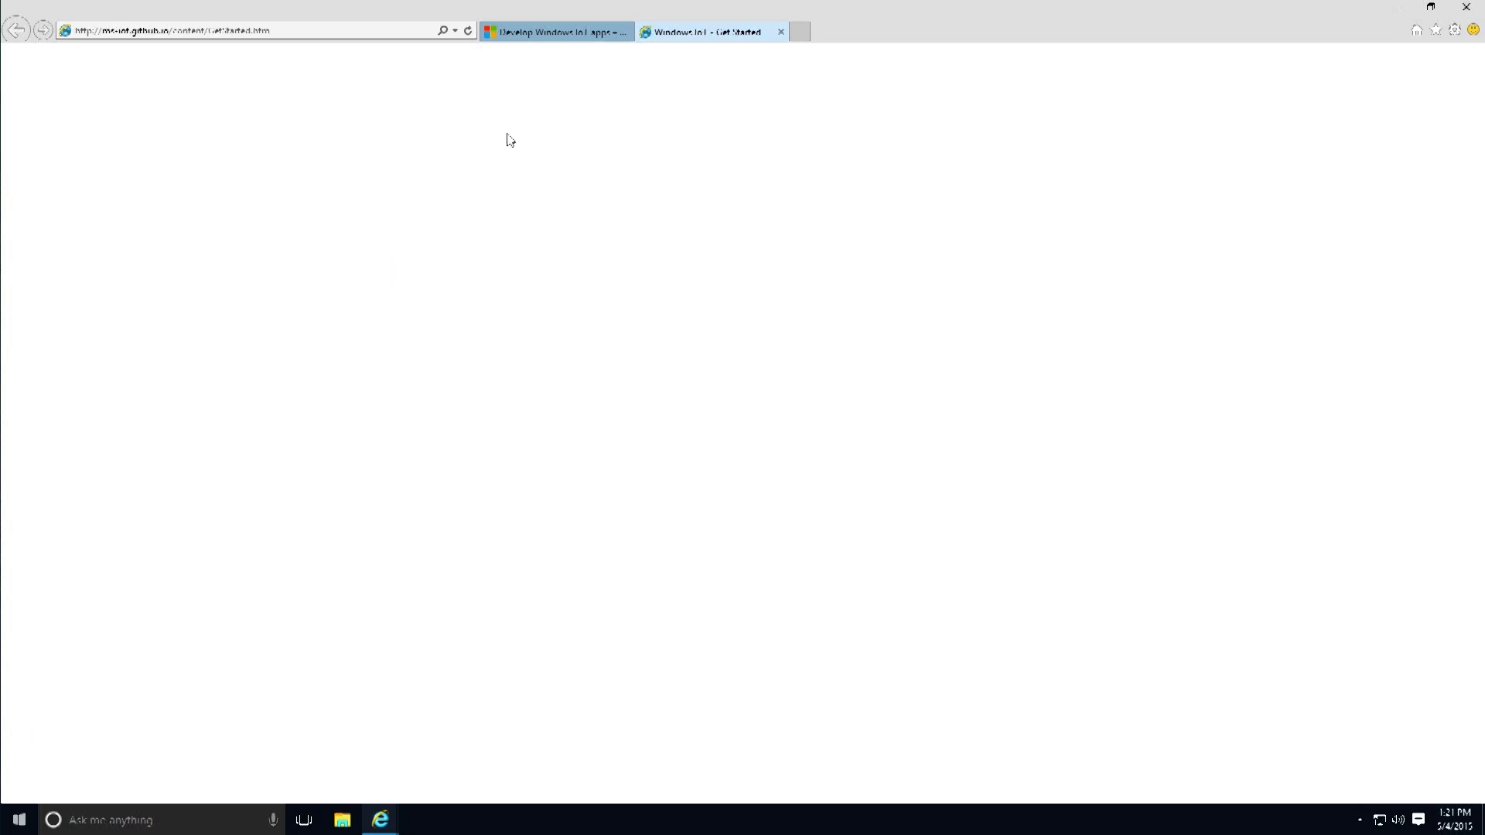
{"action": "scroll", "coordinate": [511, 208], "scroll_direction": "down", "scroll_amount": 1}
{"action": "scroll", "coordinate": [510, 208], "scroll_direction": "down", "scroll_amount": 3}
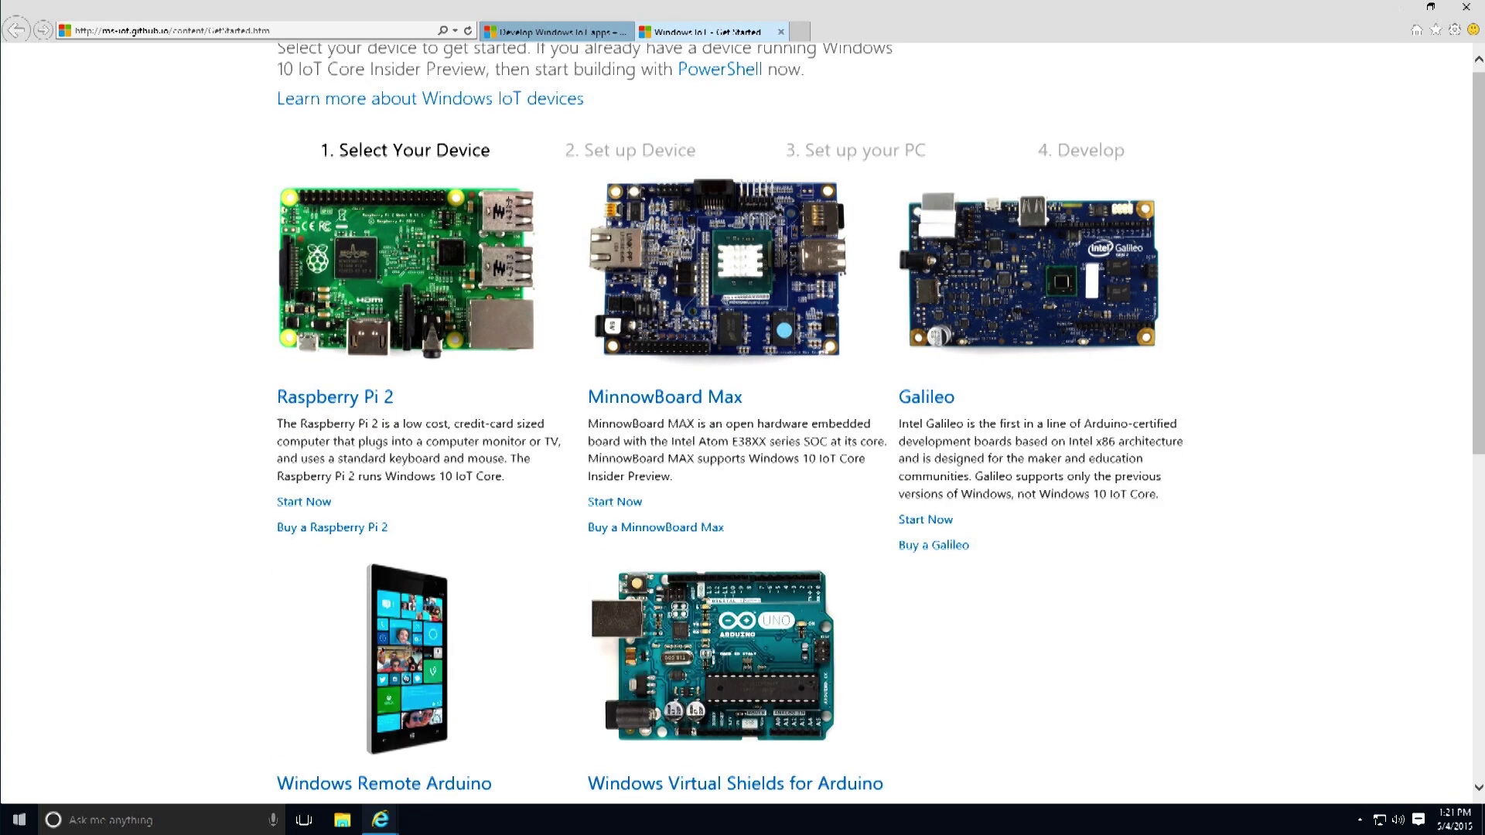
{"action": "scroll", "coordinate": [507, 198], "scroll_direction": "up", "scroll_amount": 4}
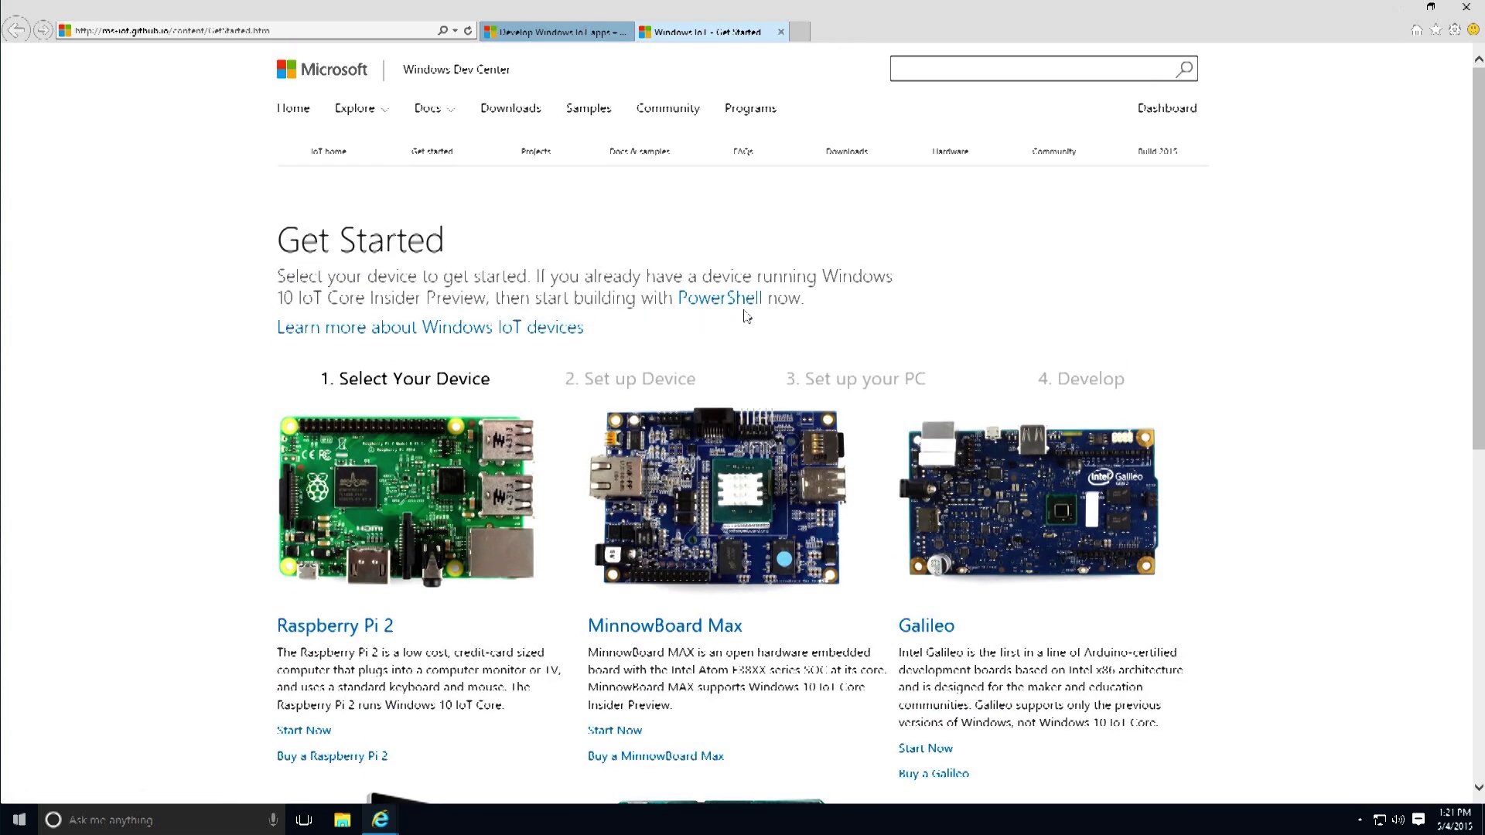
{"action": "scroll", "coordinate": [588, 344], "scroll_direction": "down", "scroll_amount": 2}
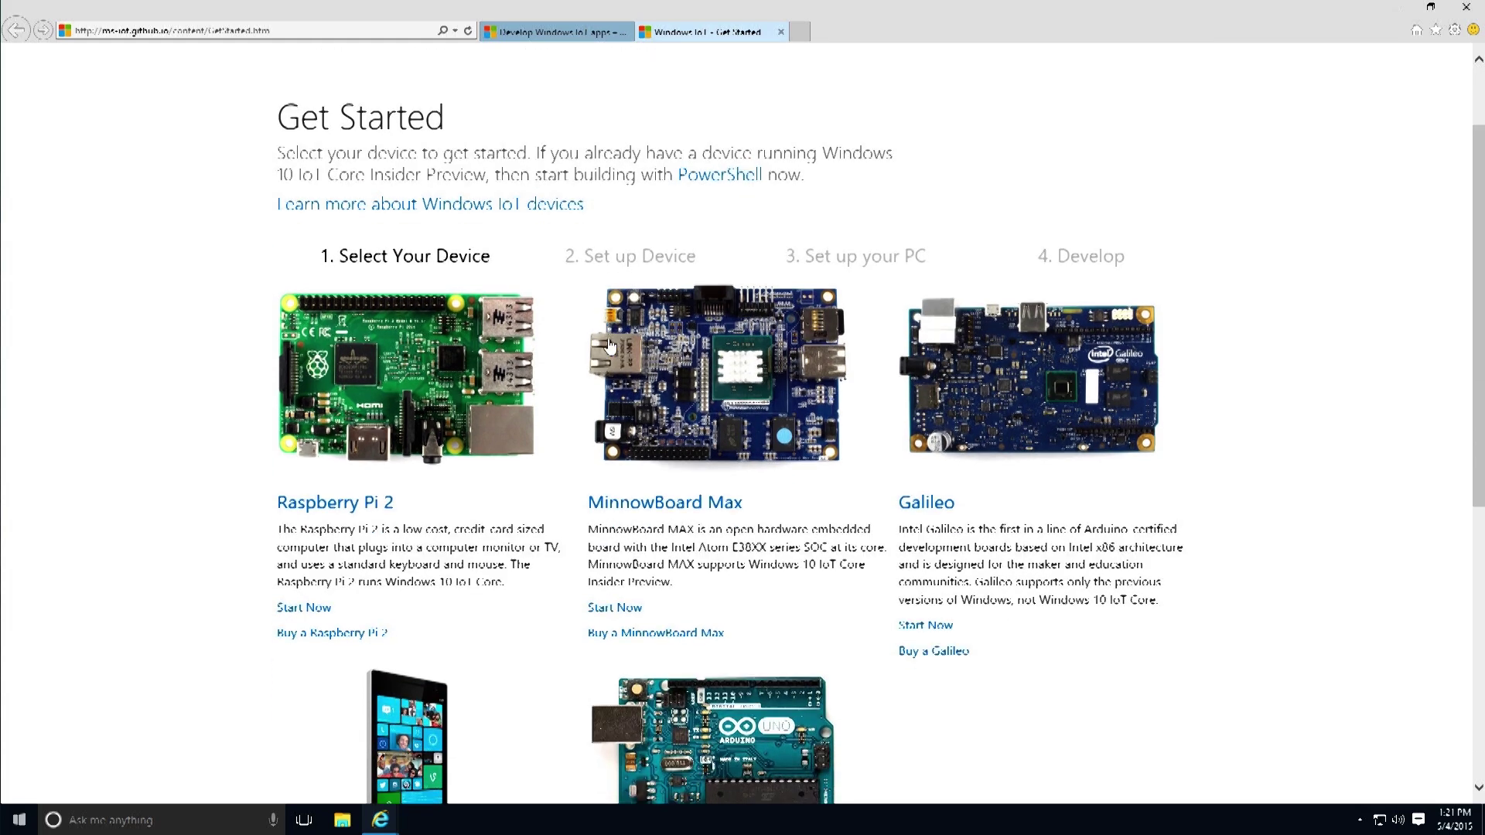
{"action": "scroll", "coordinate": [531, 350], "scroll_direction": "down", "scroll_amount": 2}
{"action": "scroll", "coordinate": [524, 536], "scroll_direction": "down", "scroll_amount": 4}
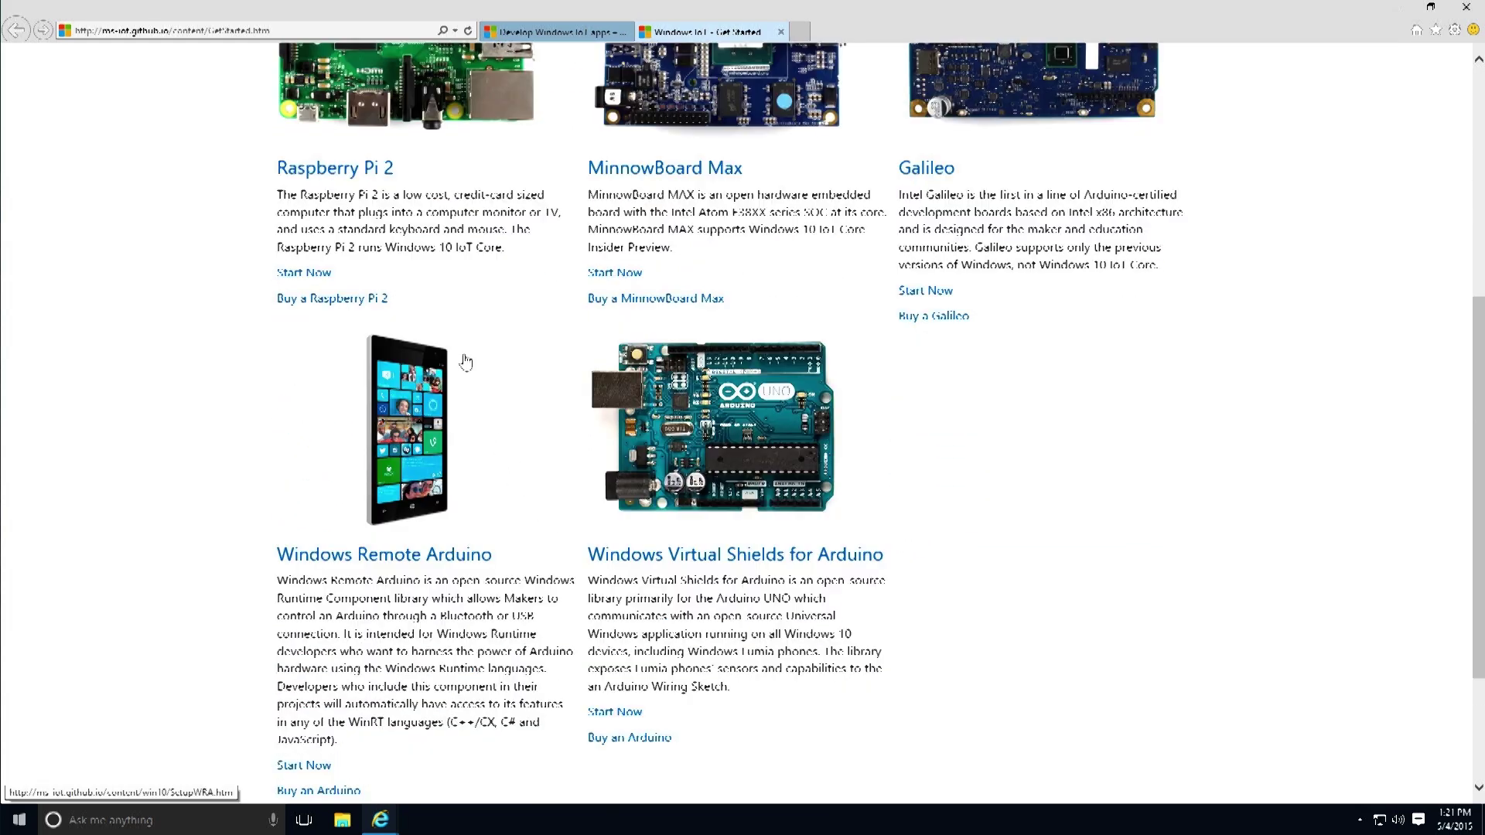
{"action": "scroll", "coordinate": [464, 362], "scroll_direction": "up", "scroll_amount": 6}
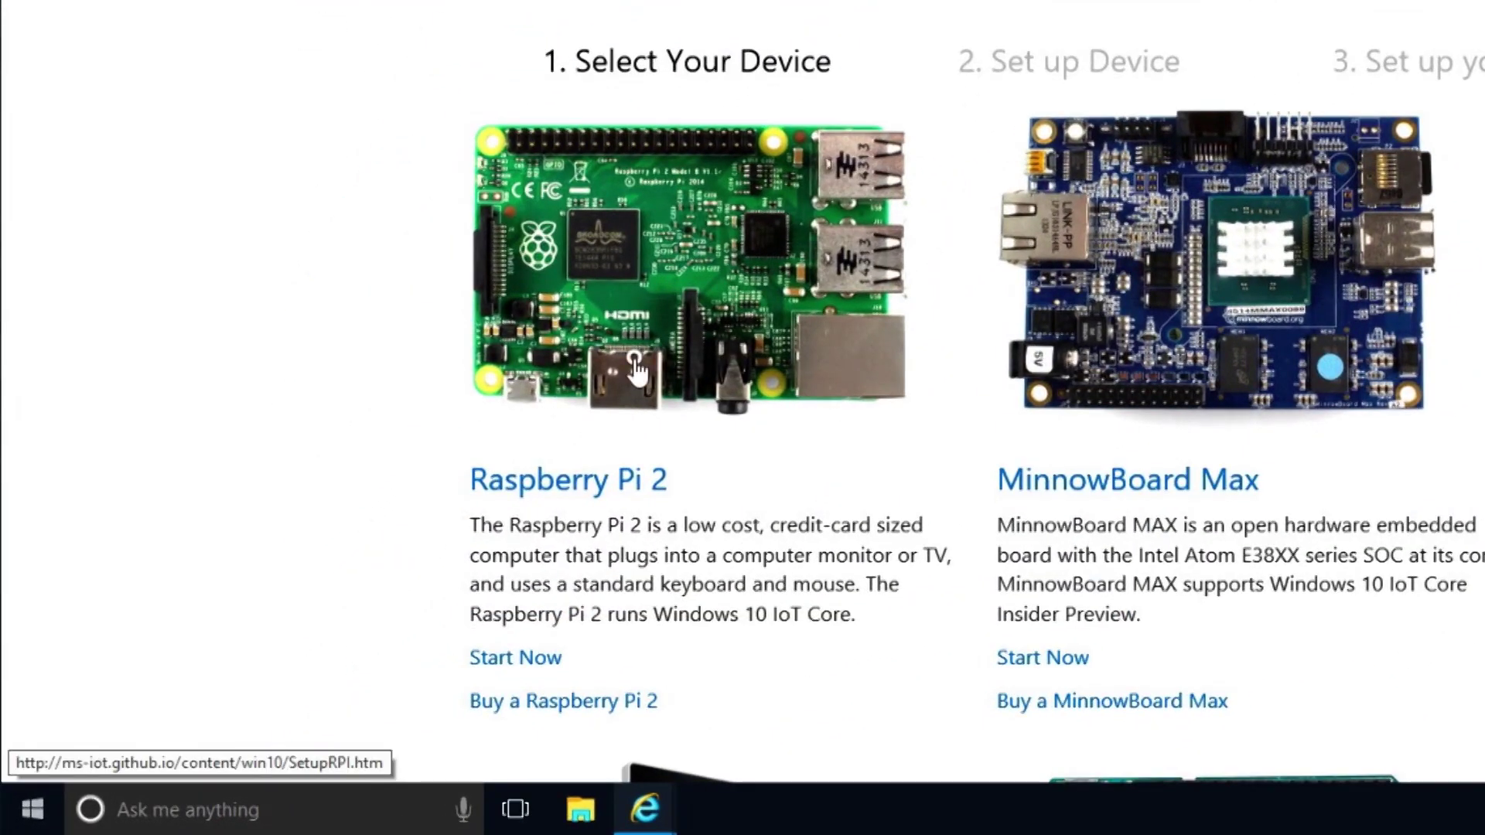
{"action": "left_click", "coordinate": [634, 370]}
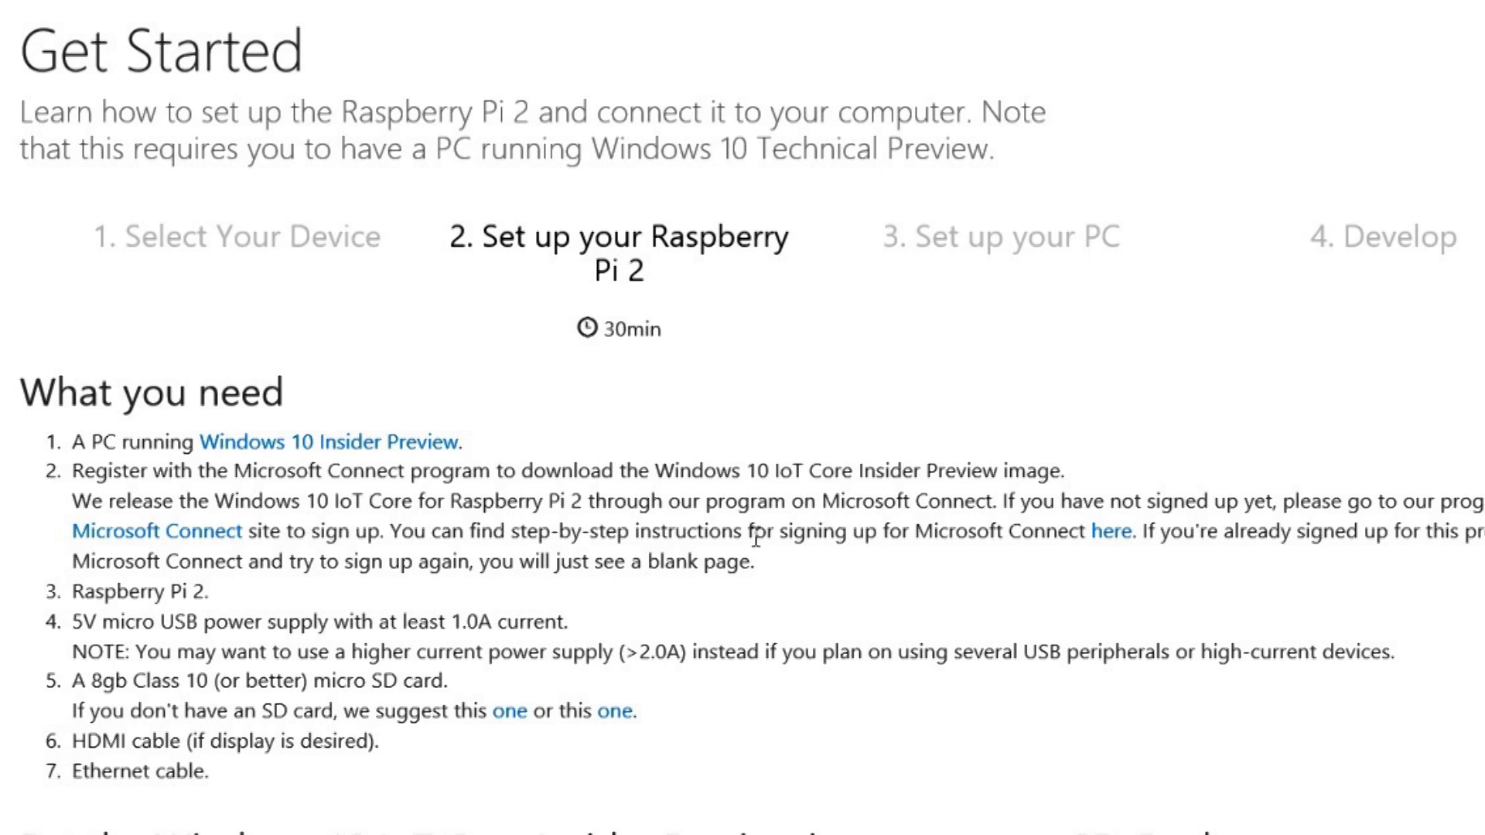
- Open the Microsoft Connect sign-in instructions, then open the Microsoft Connect site from the Raspberry Pi 2 setup page
{"action": "left_click", "coordinate": [1105, 535]}
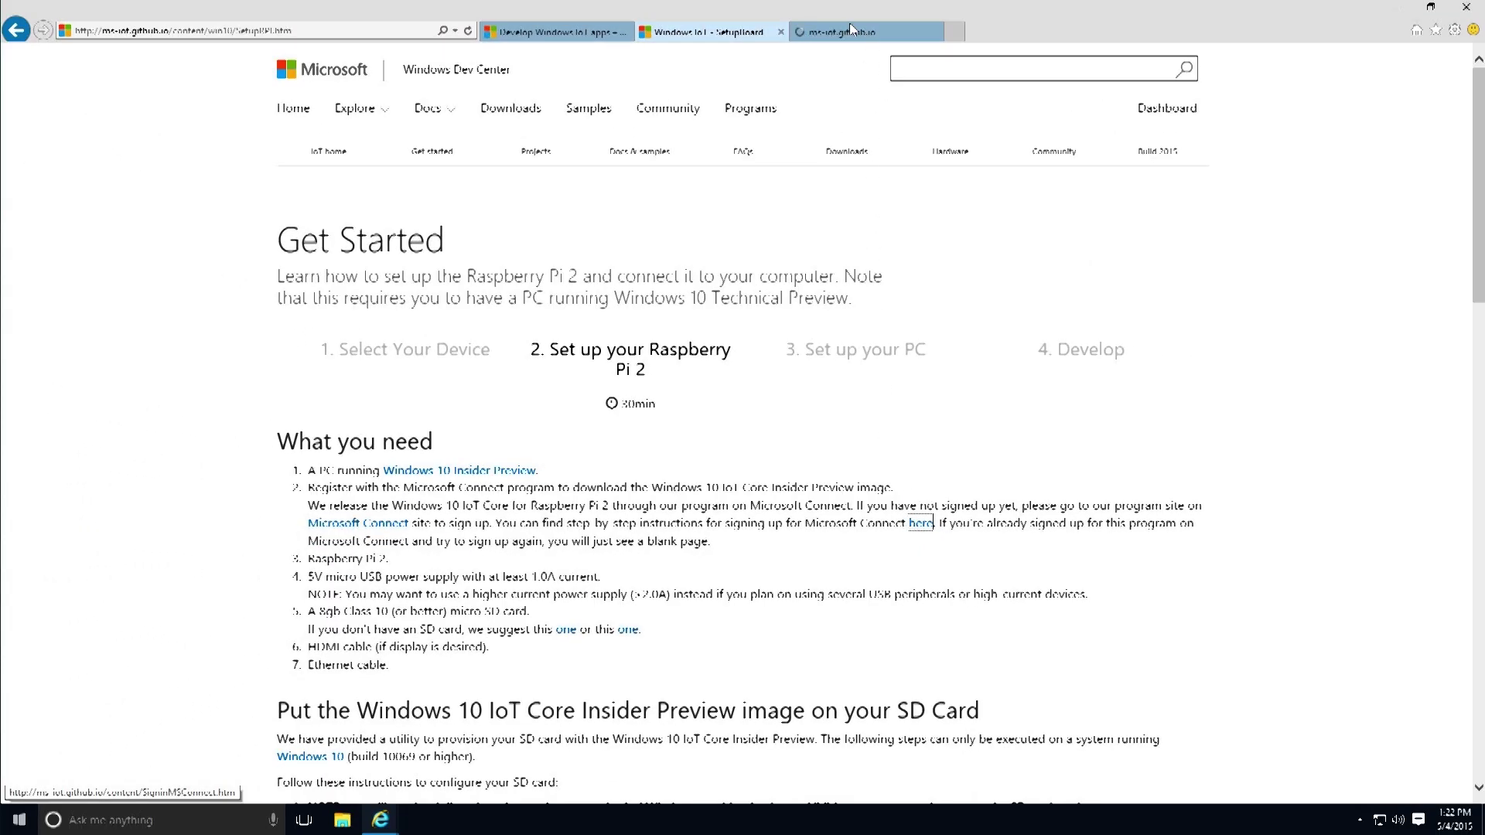
{"action": "left_click", "coordinate": [848, 33]}
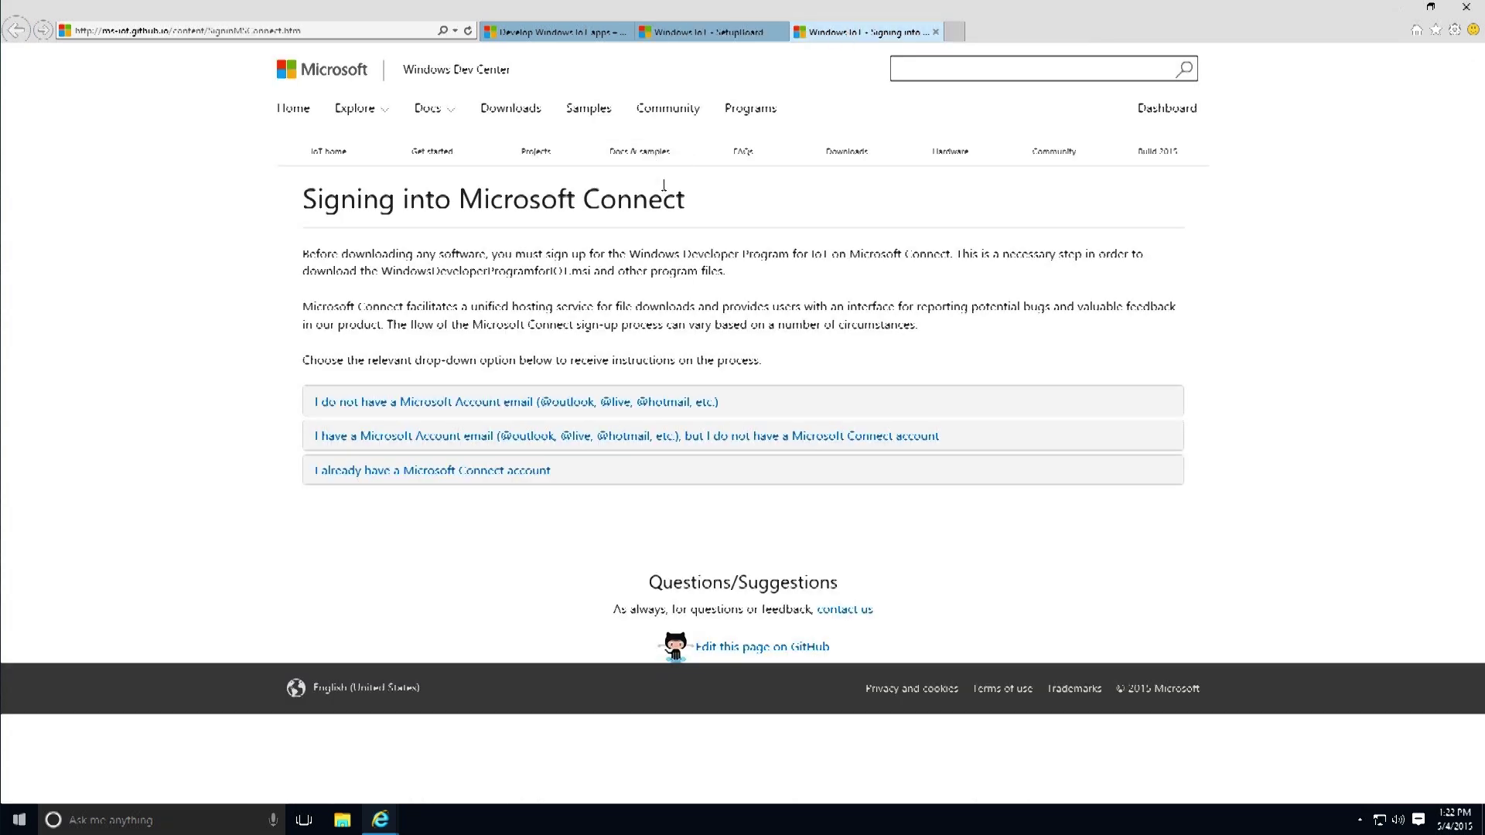
{"action": "left_click", "coordinate": [700, 29]}
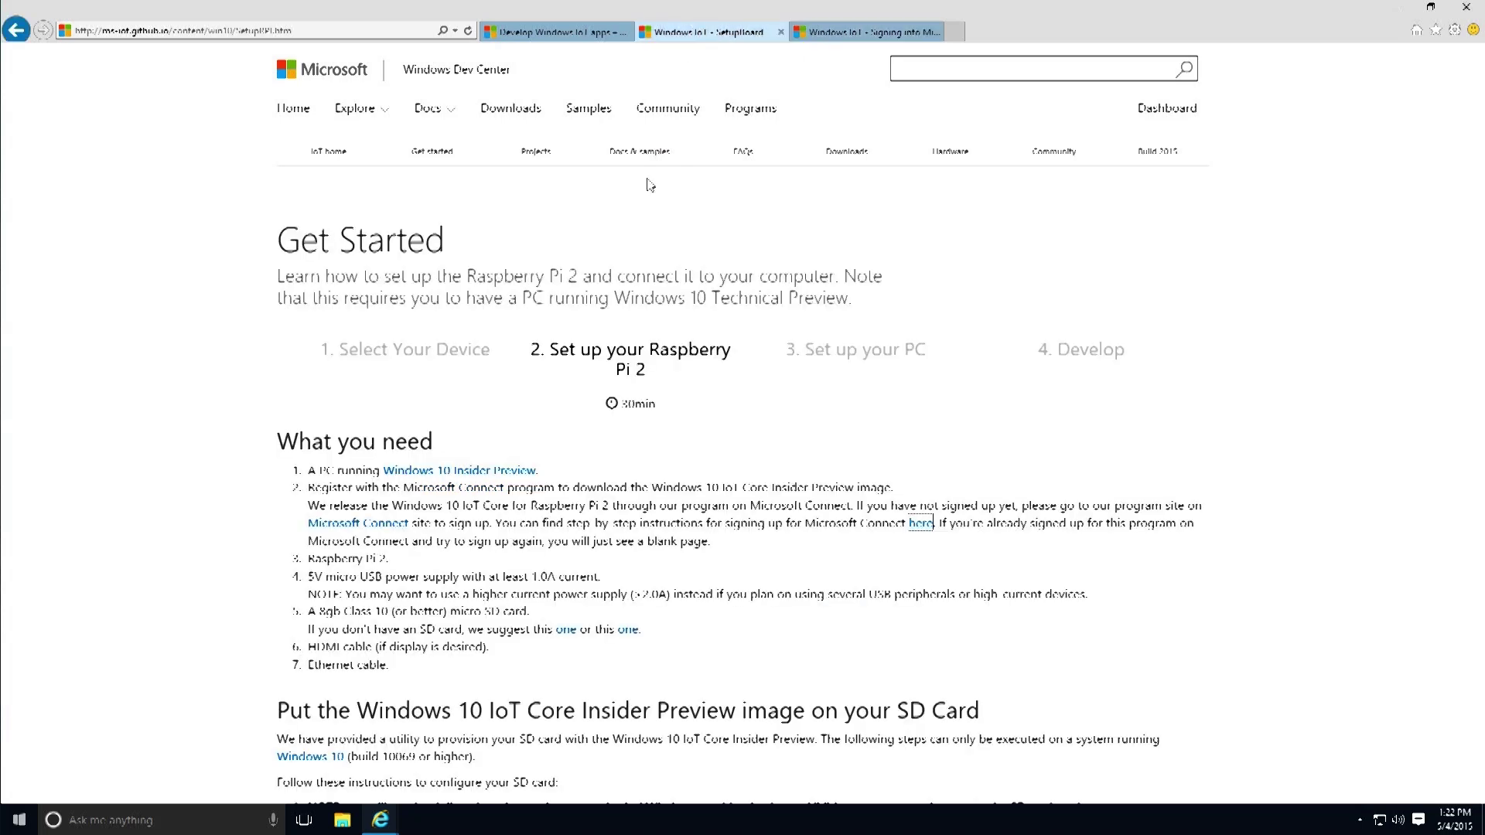
{"action": "middle_click", "coordinate": [374, 526]}
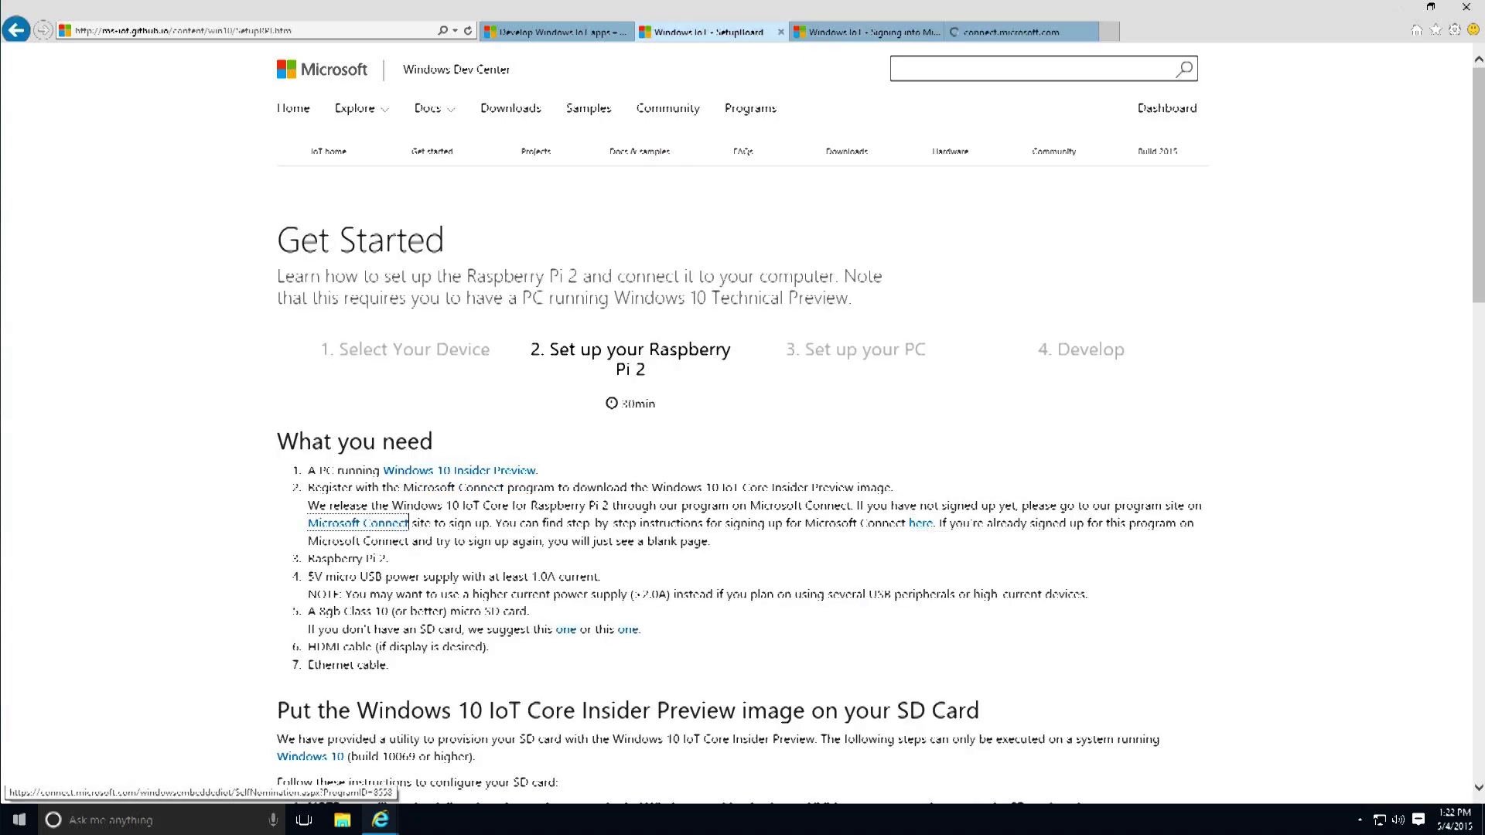
{"action": "left_click", "coordinate": [1007, 34]}
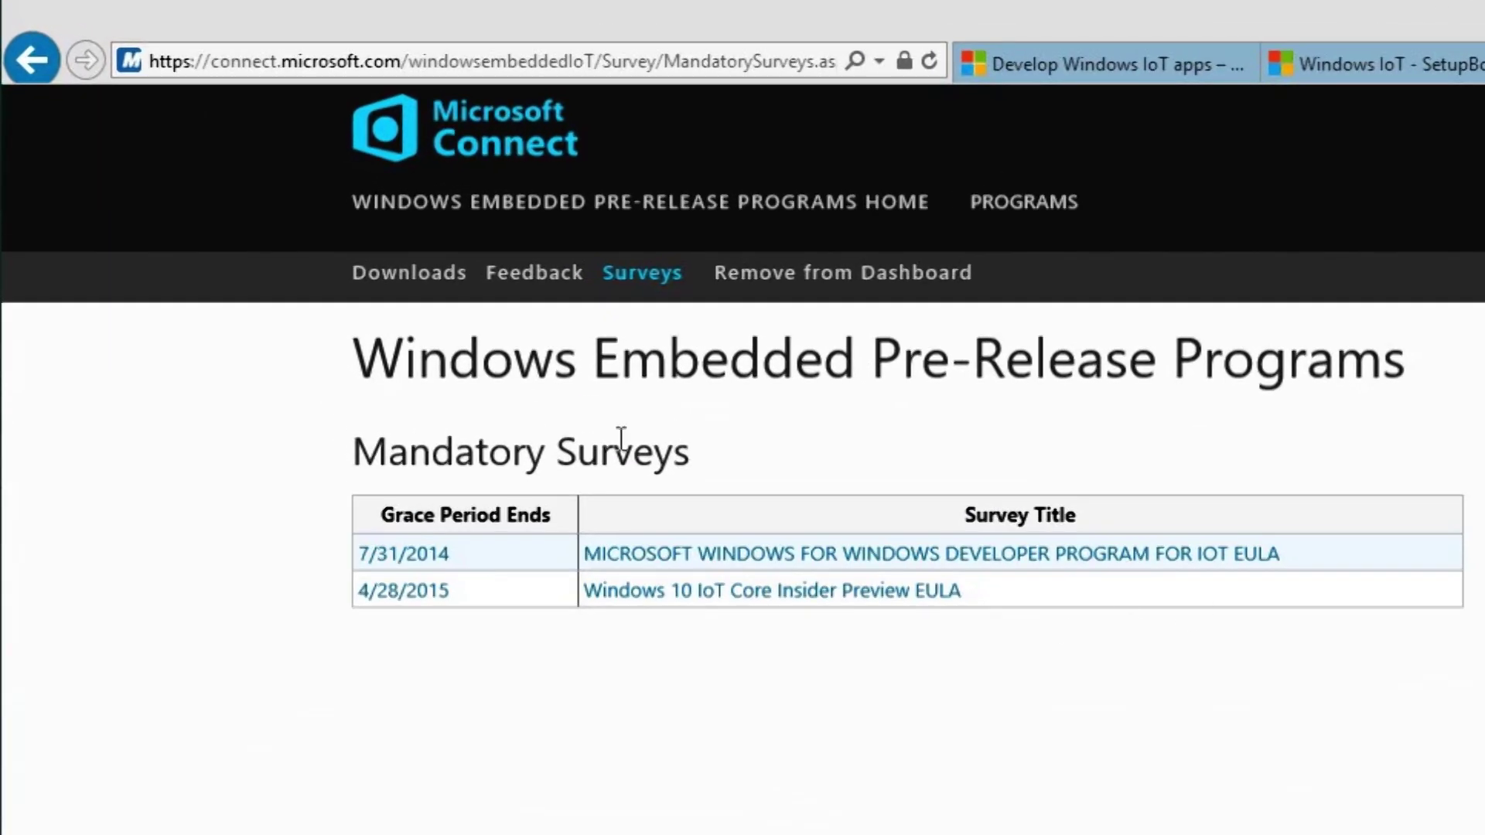
- Accept and submit the IoT developer program license agreement
{"action": "left_click", "coordinate": [674, 553]}
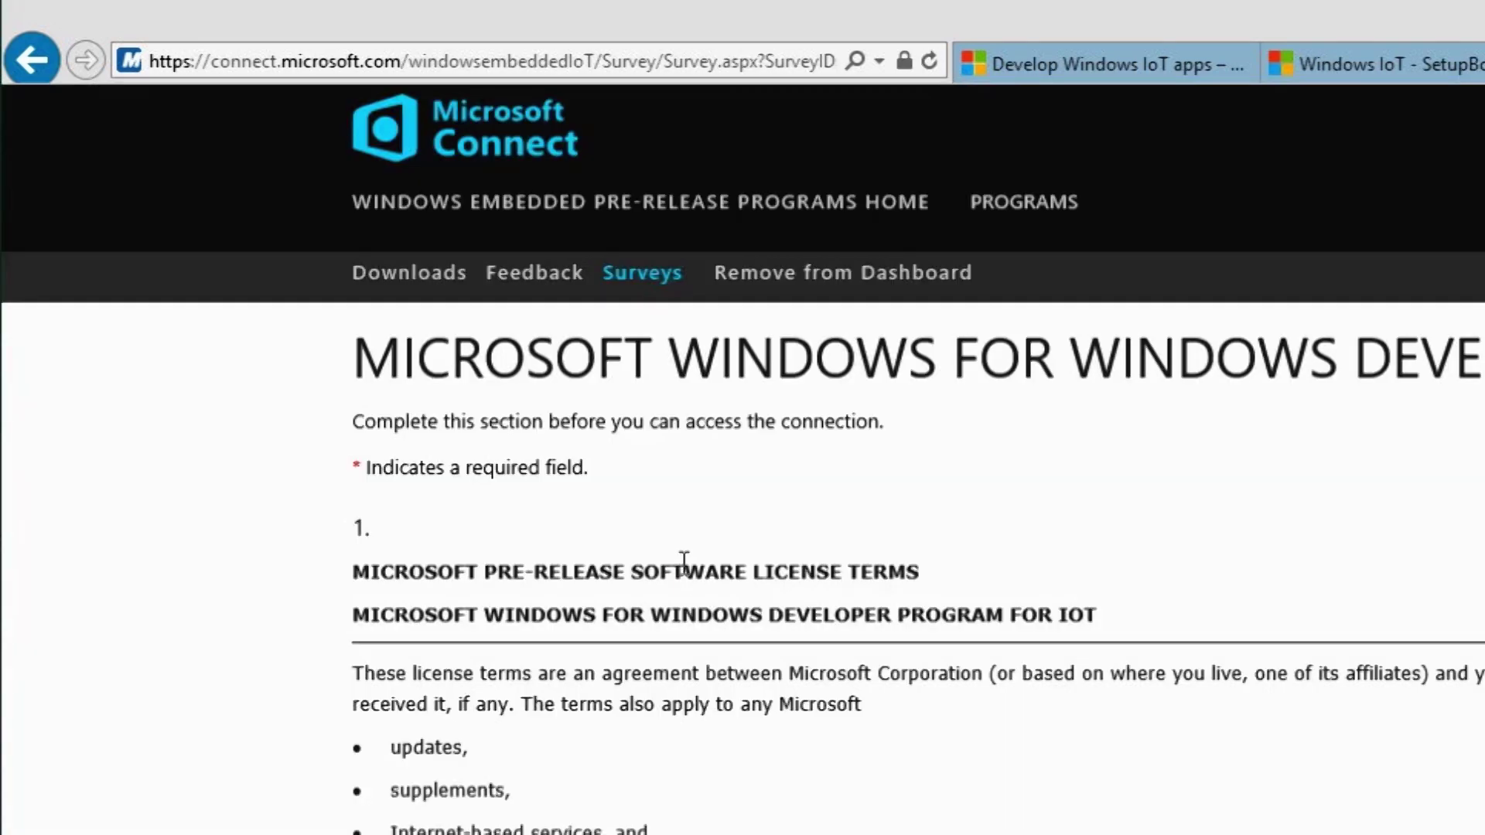
{"action": "scroll", "coordinate": [684, 560], "scroll_direction": "down", "scroll_amount": 20}
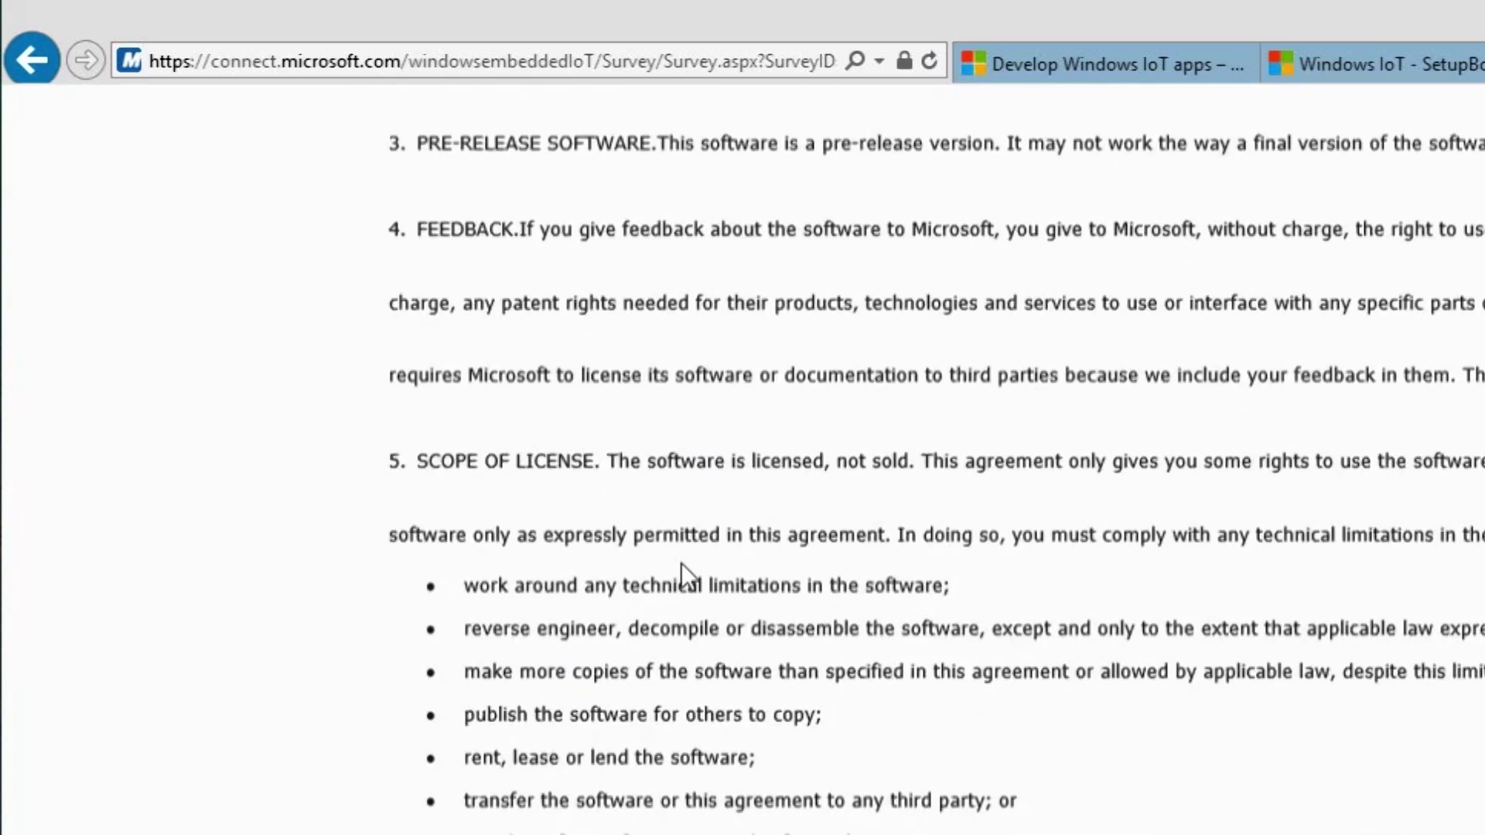
{"action": "scroll", "coordinate": [684, 563], "scroll_direction": "down", "scroll_amount": 20}
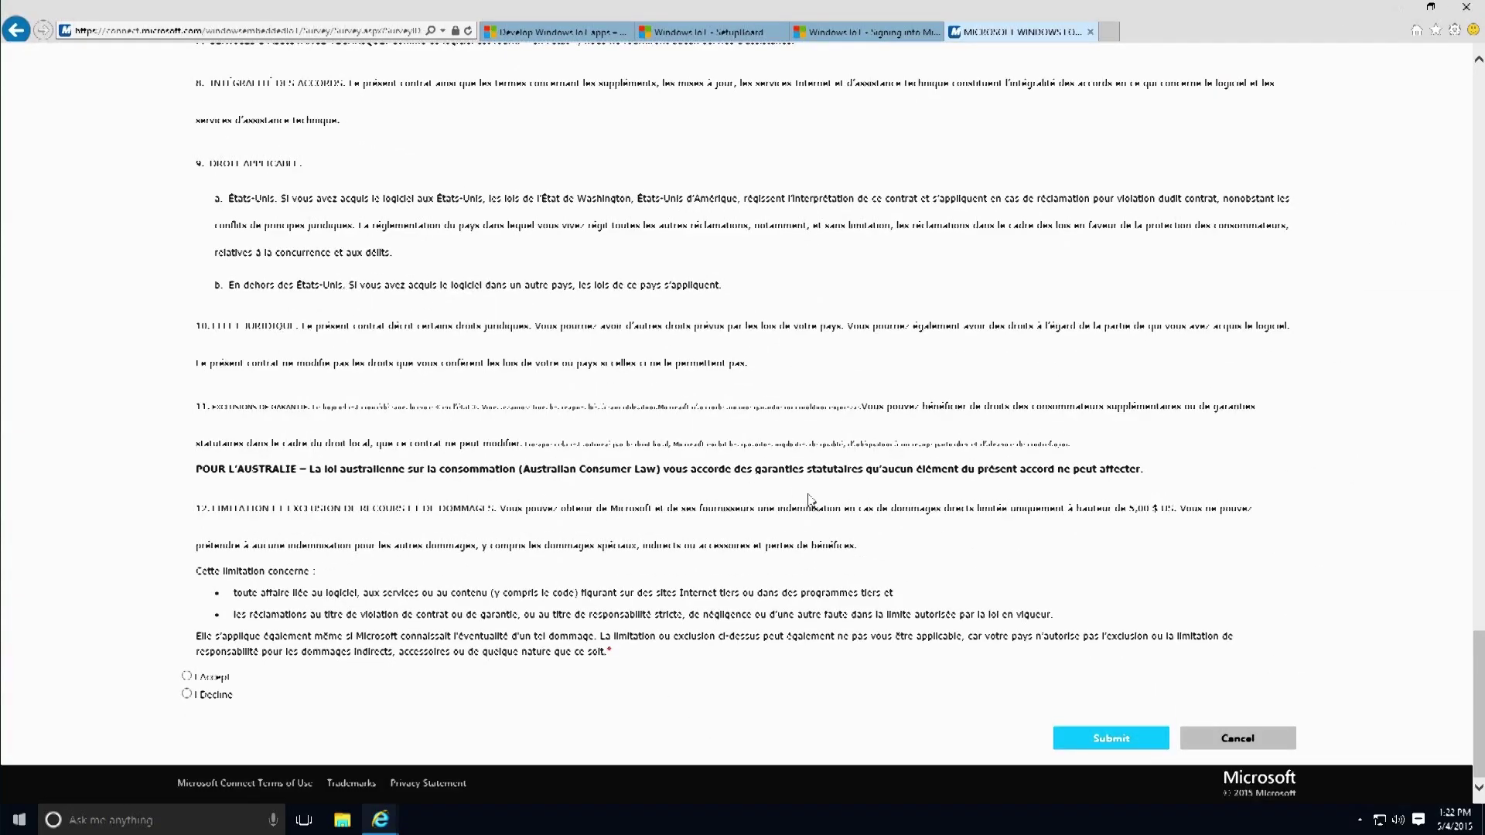
{"action": "left_click", "coordinate": [190, 677]}
{"action": "left_click", "coordinate": [1092, 736]}
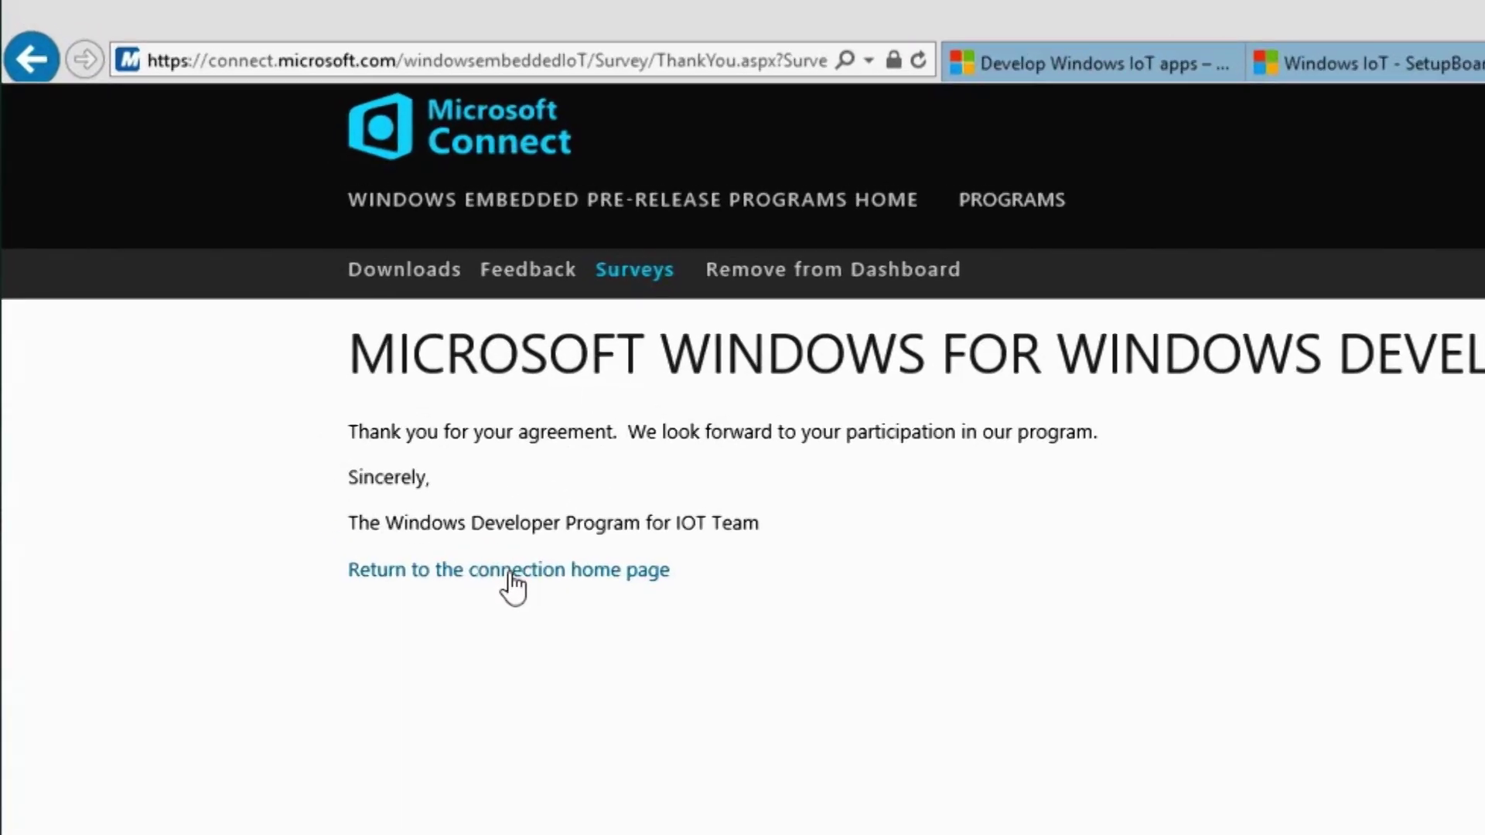
- Agree to the Windows 10 IoT Core Insider Preview EULA, submit it, and return to the Connect home page
{"action": "left_click", "coordinate": [261, 290]}
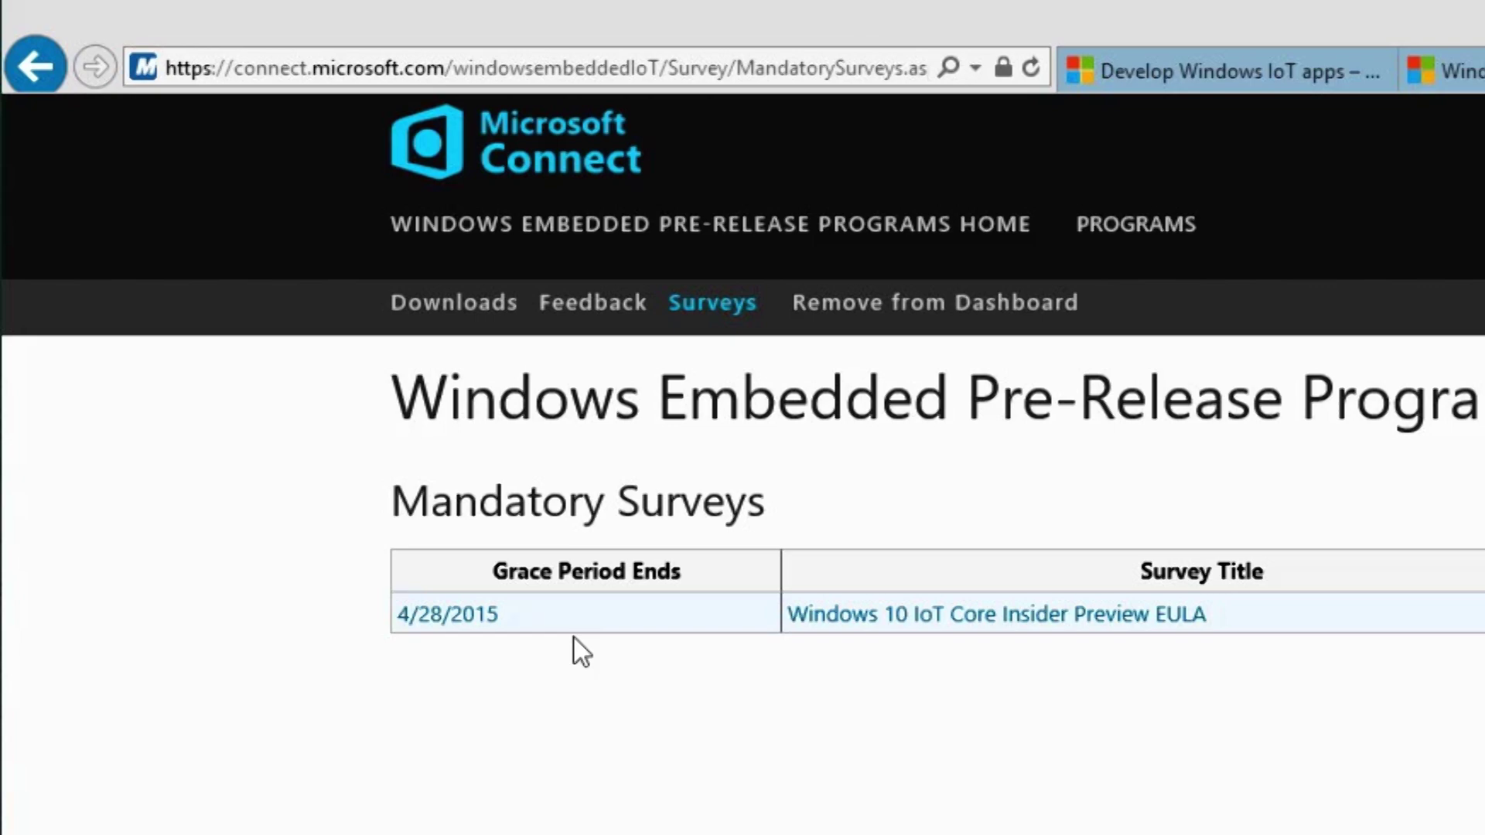
{"action": "left_click", "coordinate": [922, 620]}
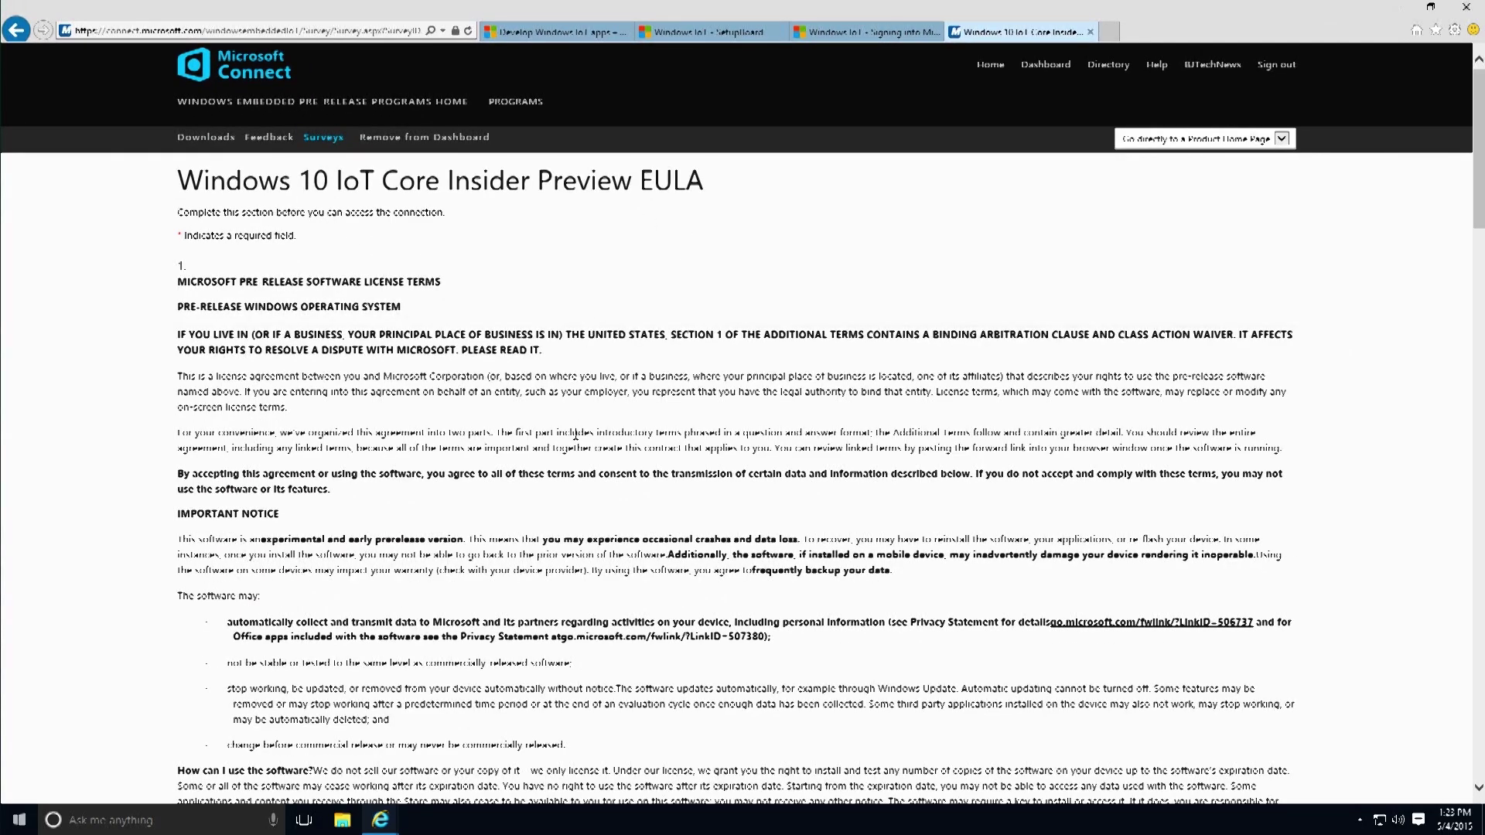
{"action": "scroll", "coordinate": [575, 436], "scroll_direction": "down", "scroll_amount": 15}
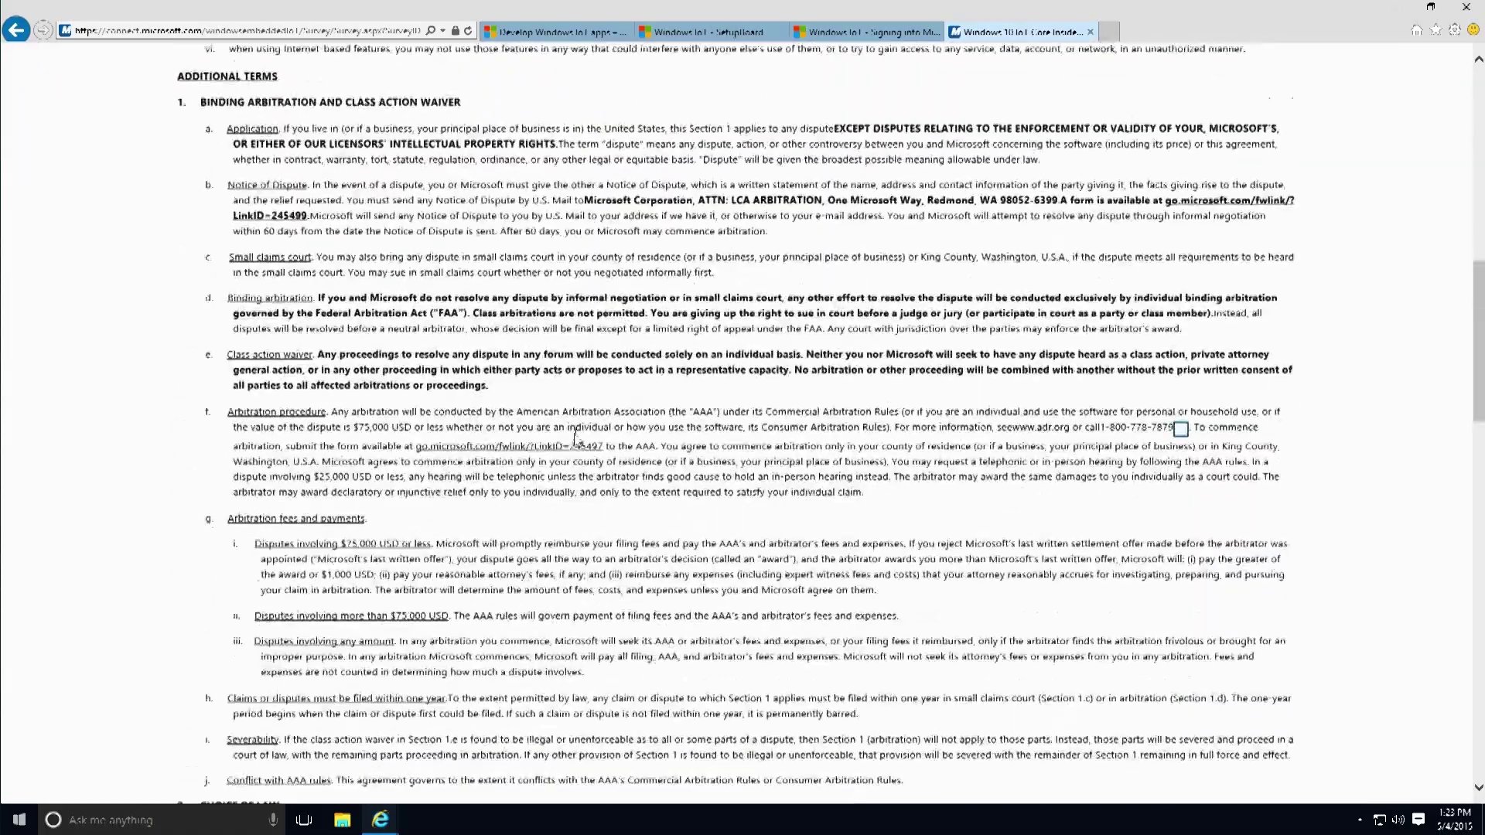
{"action": "scroll", "coordinate": [575, 438], "scroll_direction": "down", "scroll_amount": 15}
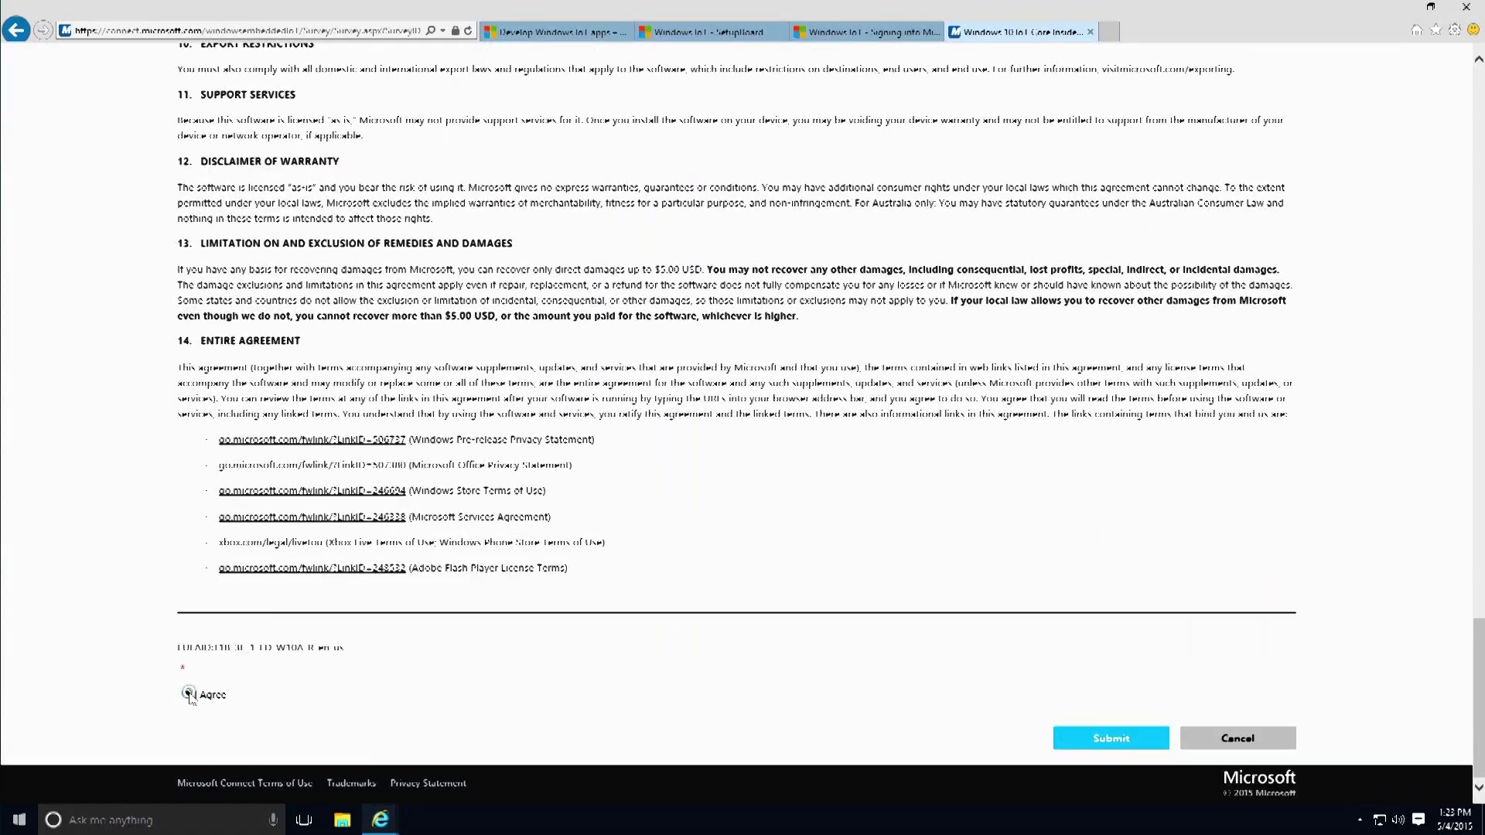
{"action": "left_click", "coordinate": [1111, 739]}
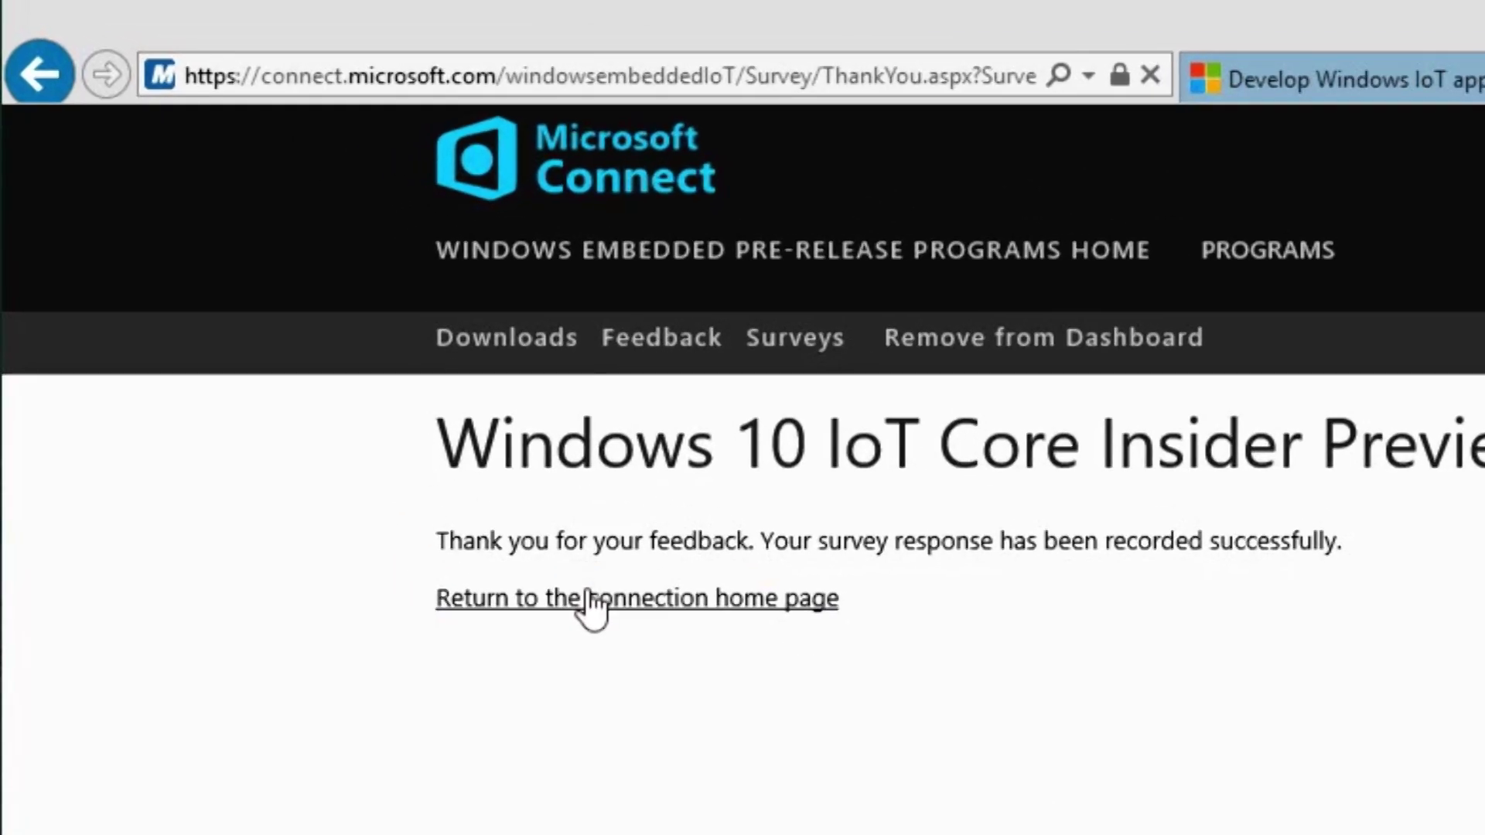
{"action": "left_click", "coordinate": [241, 243]}
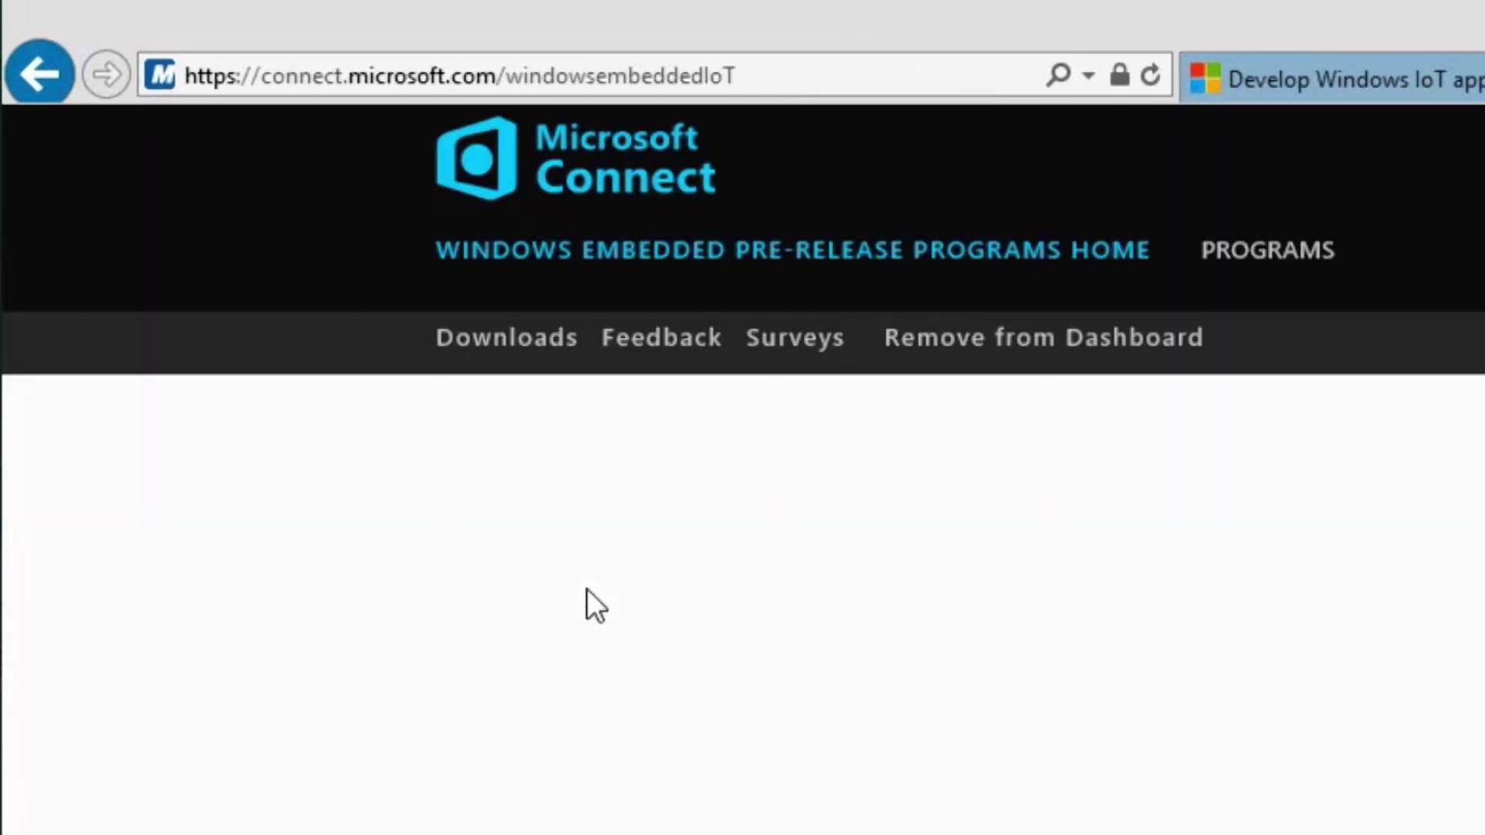
- Open the Raspberry Pi 2 image's download details and start downloading Windows_IoT_Core_RPi2_BUILD.zip
{"action": "left_click", "coordinate": [540, 350]}
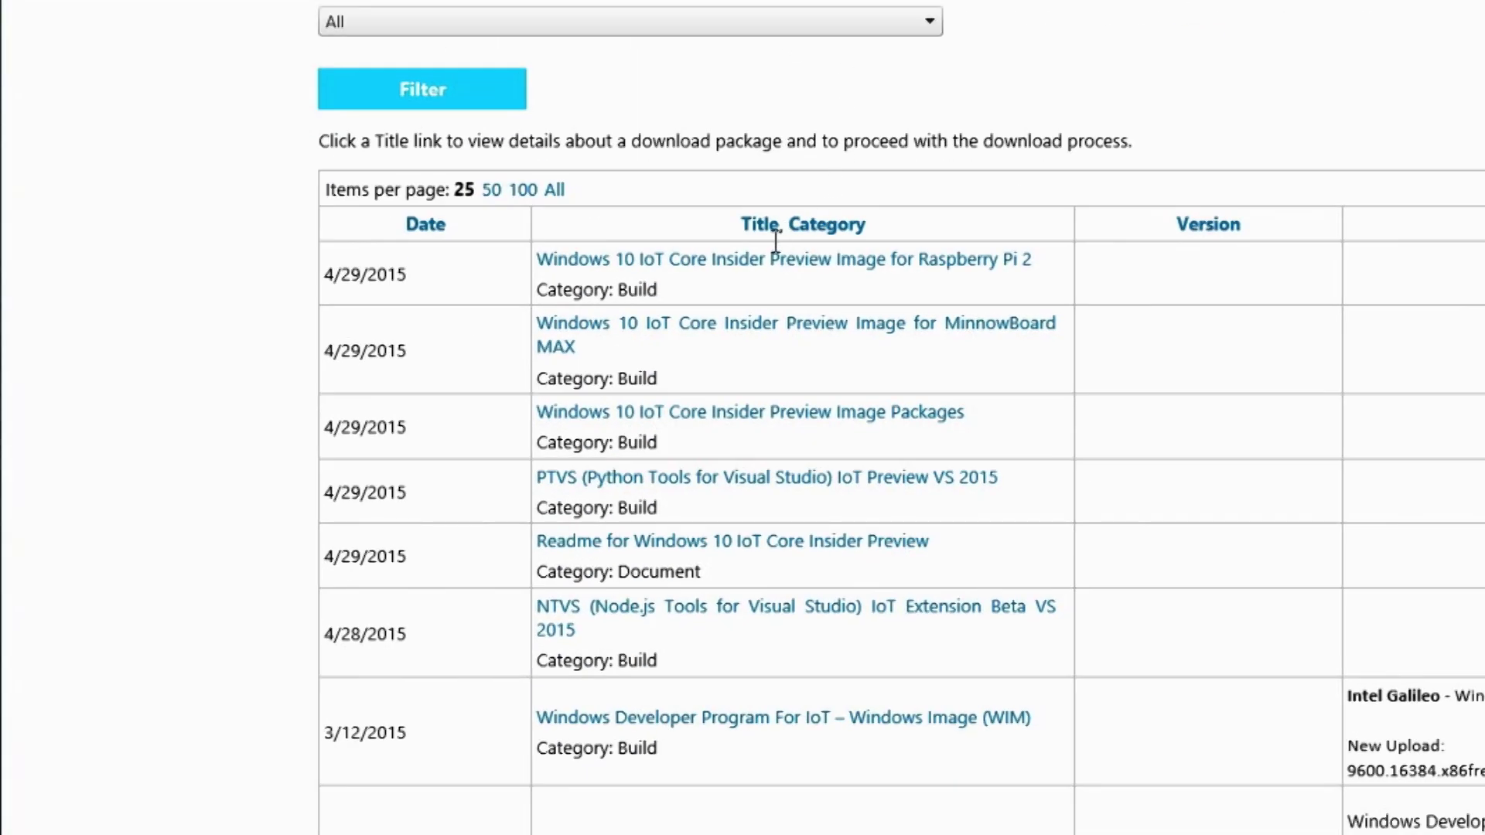
{"action": "left_click", "coordinate": [740, 266]}
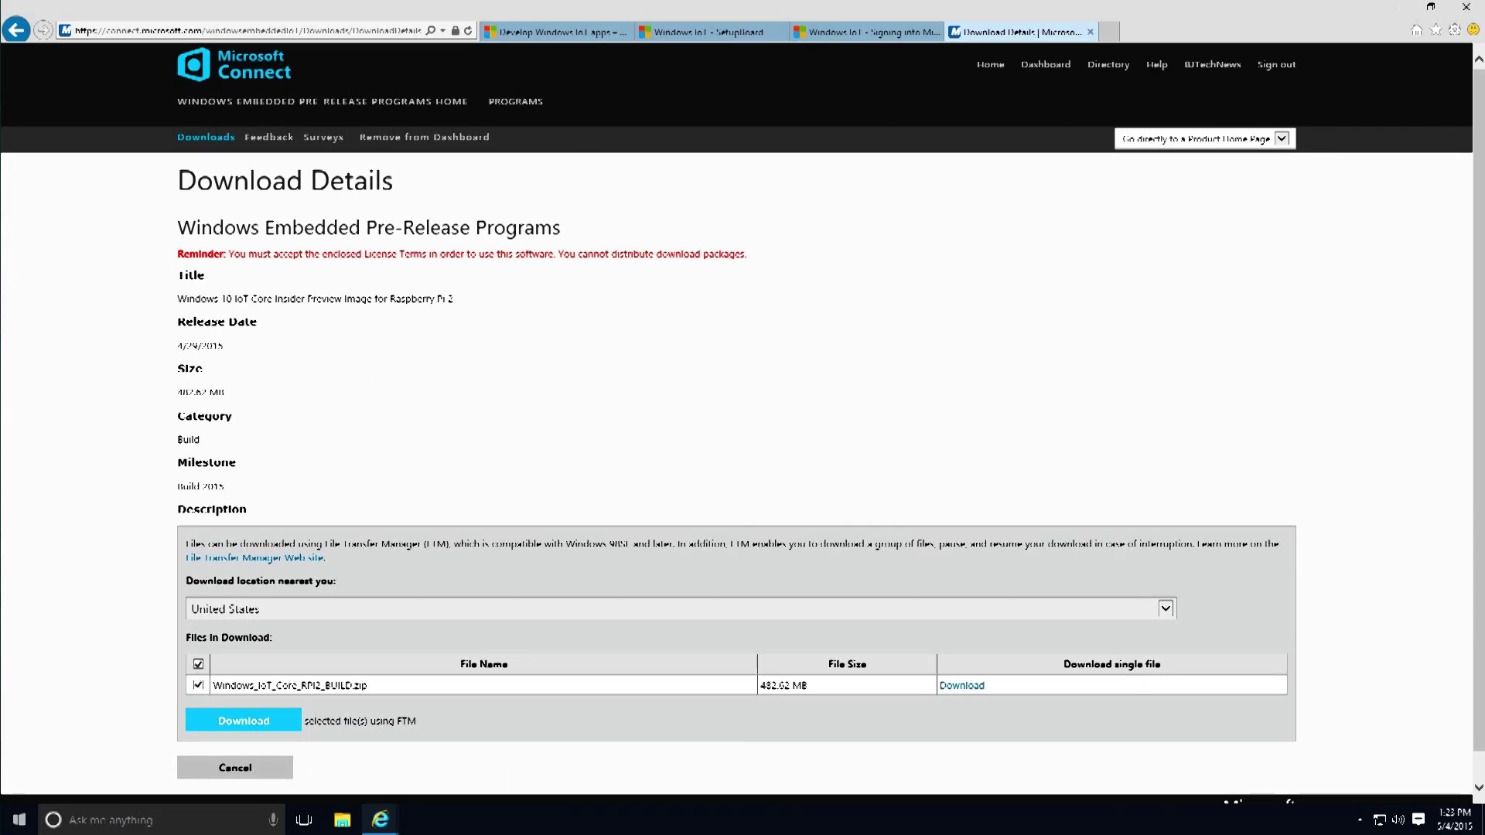
{"action": "left_click", "coordinate": [958, 687]}
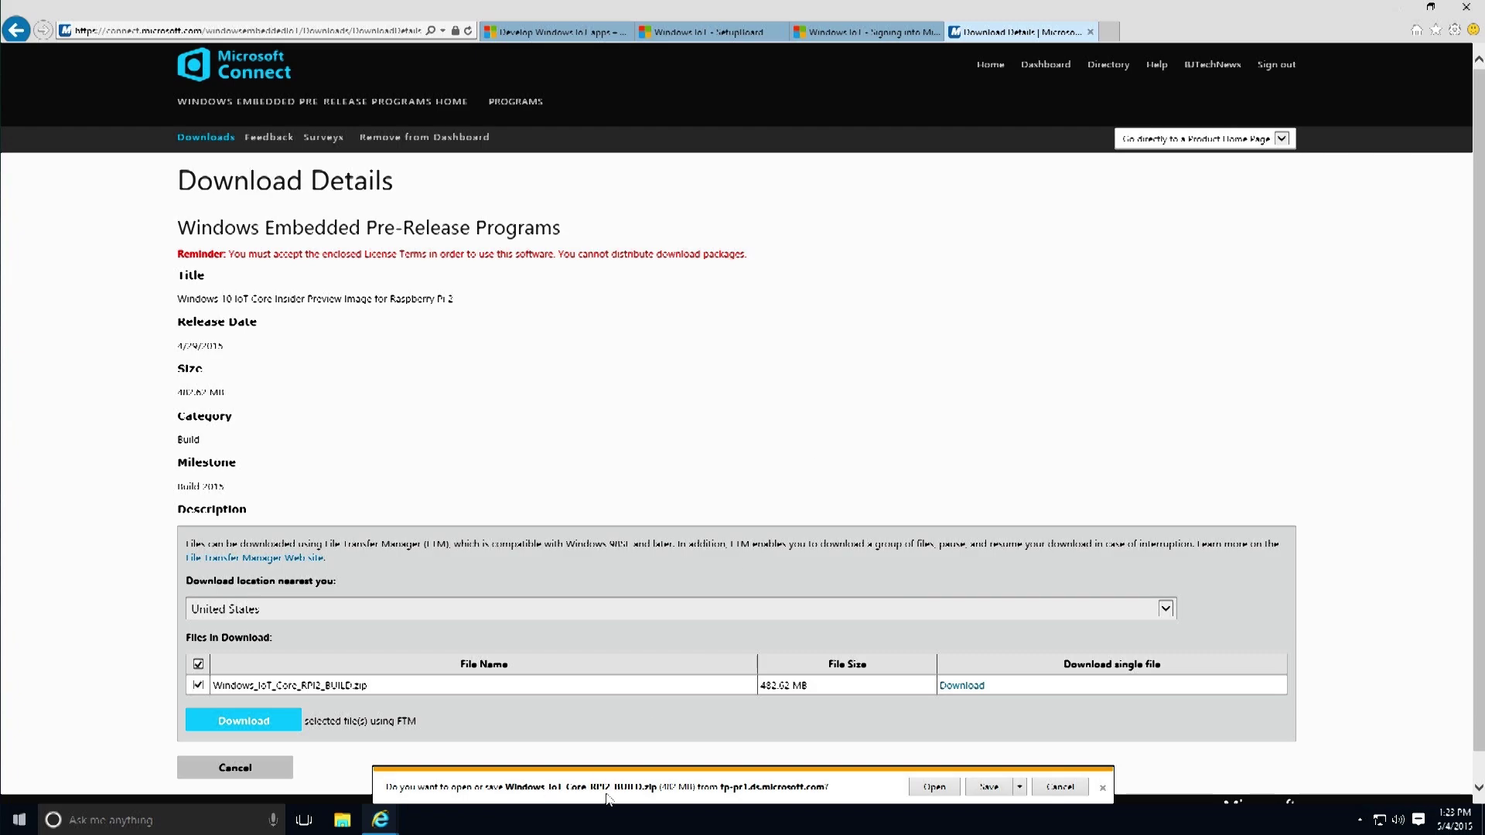
{"action": "left_click", "coordinate": [1021, 787]}
- Save Windows_IoT_Core_RPi2_BUILD.zip to the Desktop via Save as
{"action": "left_click", "coordinate": [1048, 773]}
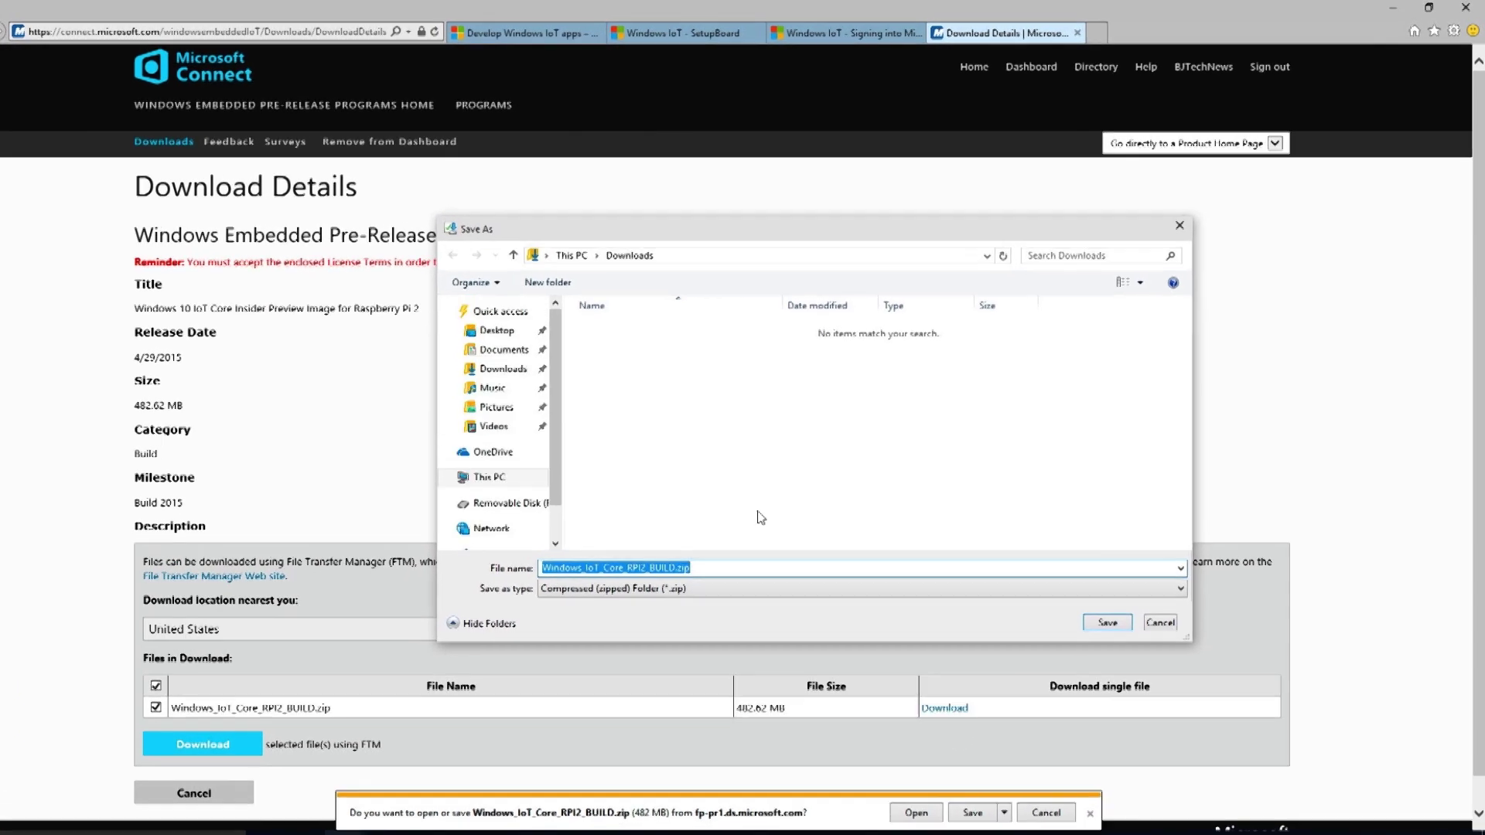
{"action": "left_click", "coordinate": [495, 332]}
{"action": "left_click", "coordinate": [1104, 625]}
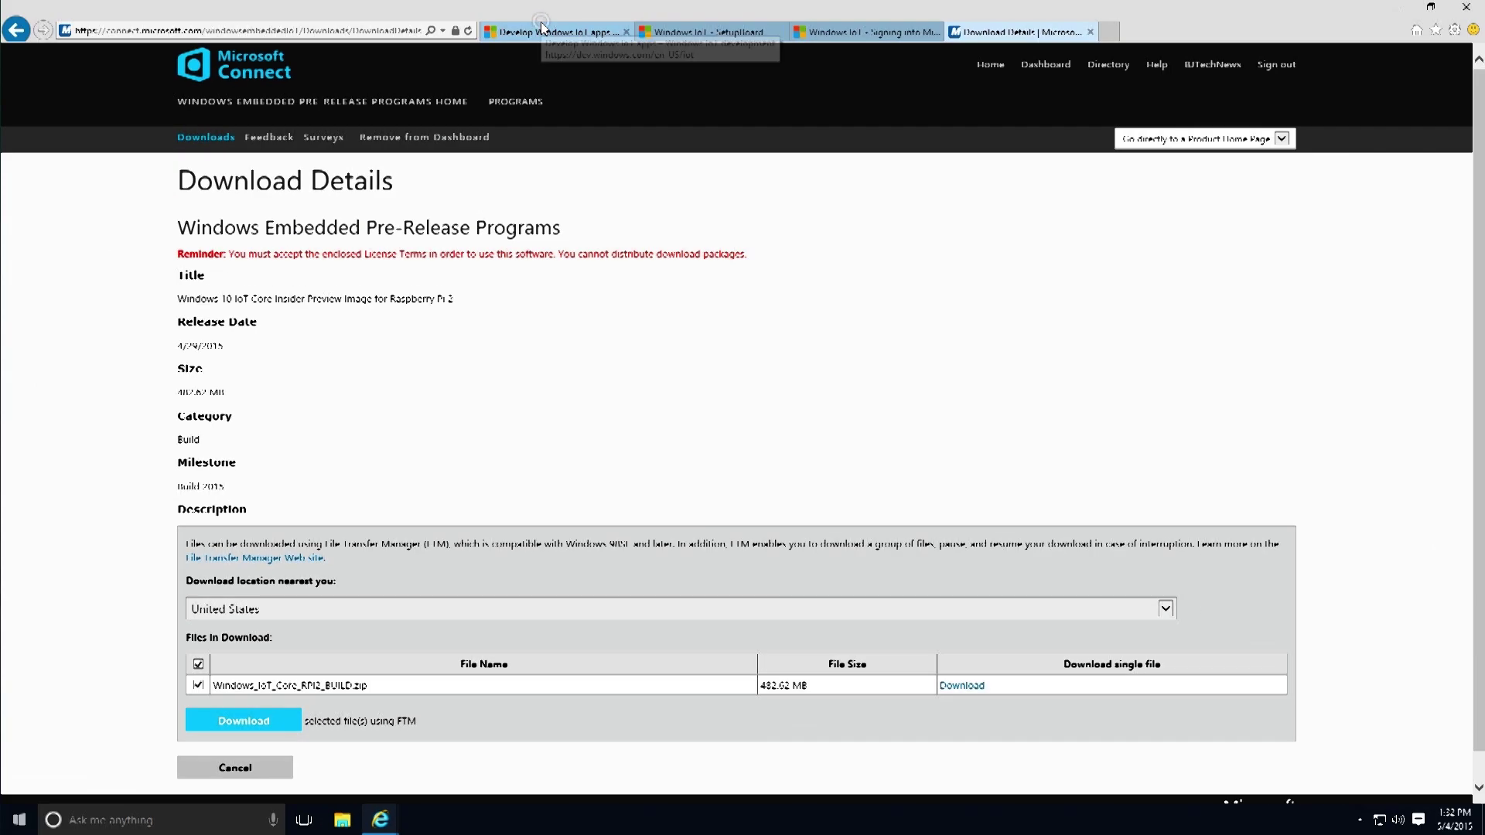
- Review the Raspberry Pi 2 setup guide down to the SD-card flashing instructions
{"action": "left_click", "coordinate": [544, 31]}
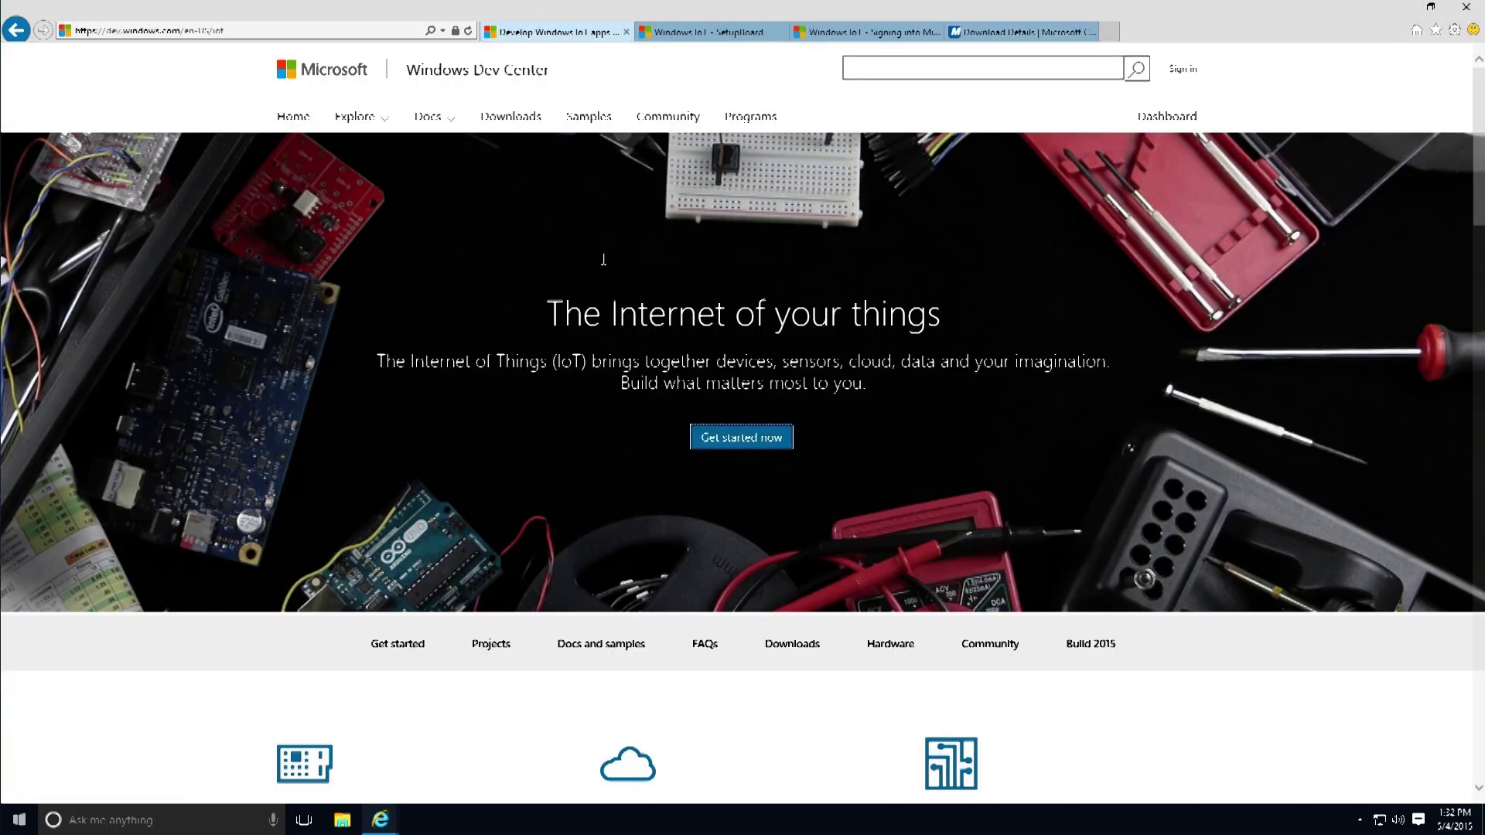
{"action": "left_click", "coordinate": [724, 32]}
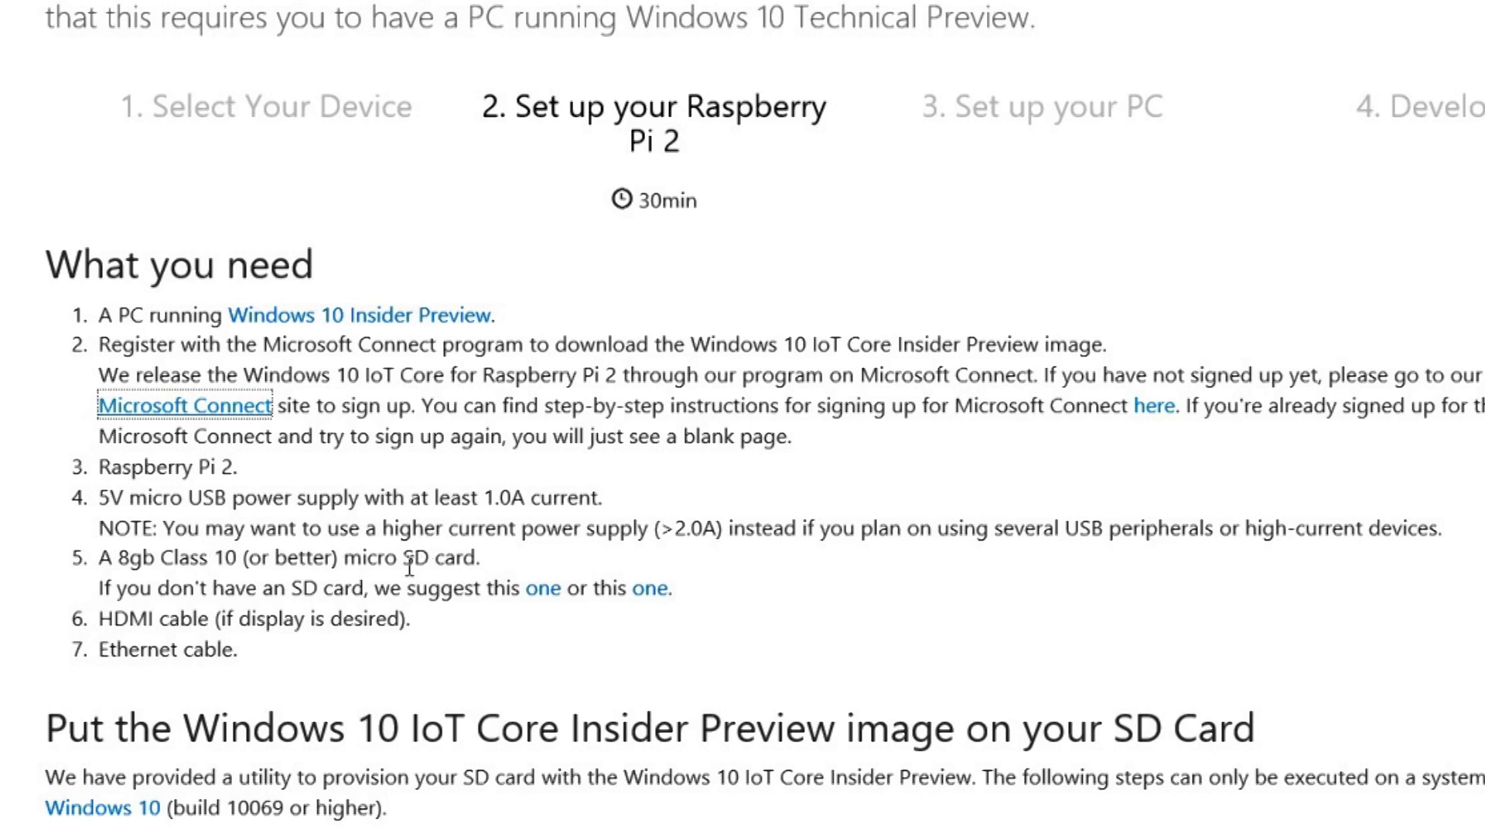
{"action": "left_click", "coordinate": [979, 602]}
{"action": "scroll", "coordinate": [981, 601], "scroll_direction": "down", "scroll_amount": 3}
{"action": "scroll", "coordinate": [980, 603], "scroll_direction": "down", "scroll_amount": 12}
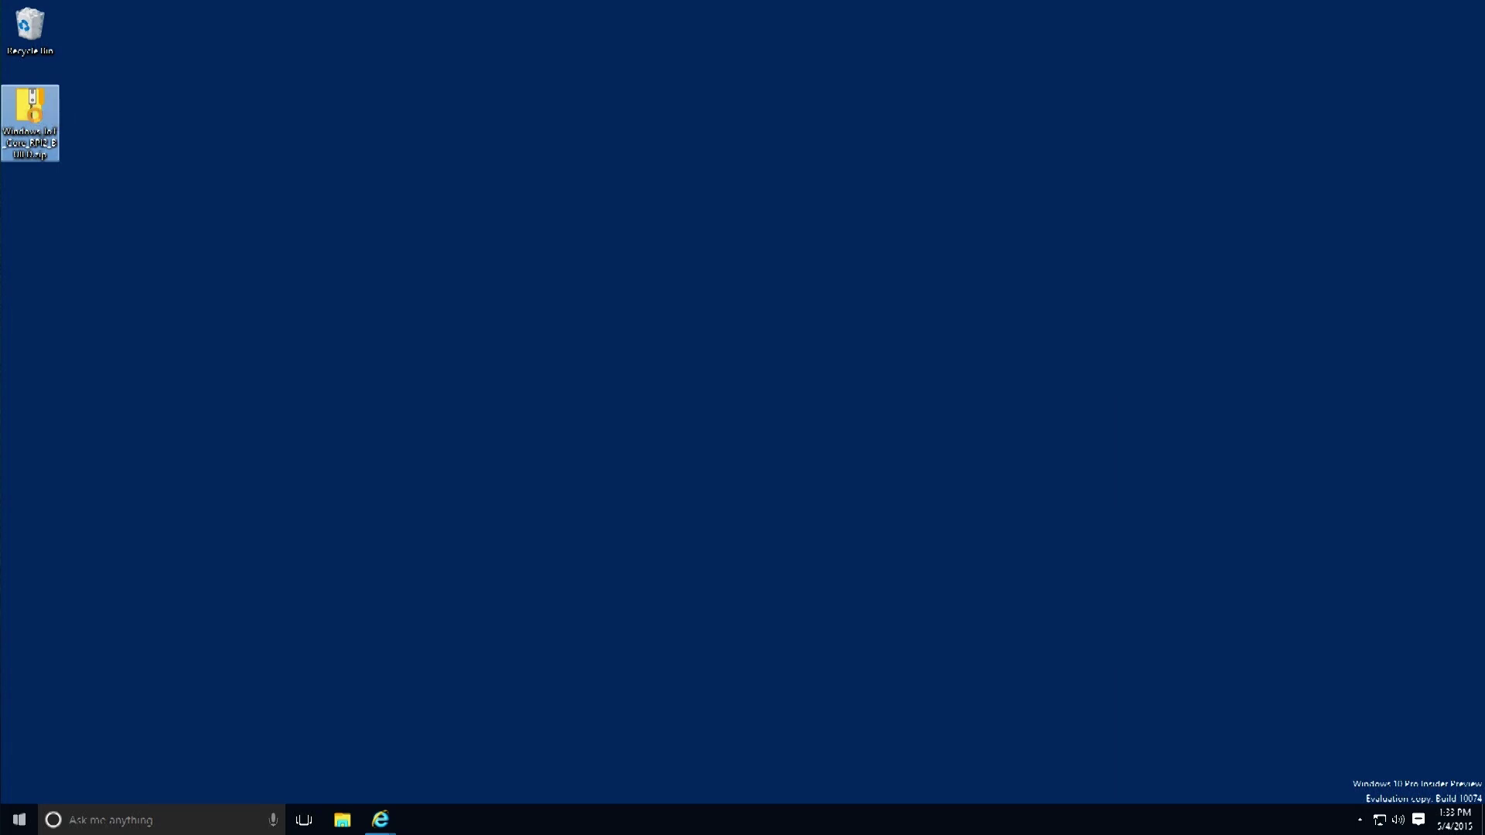
- Extract all files from the IoT Core zip into a new Desktop folder
{"action": "right_click", "coordinate": [35, 116]}
{"action": "left_click", "coordinate": [76, 147]}
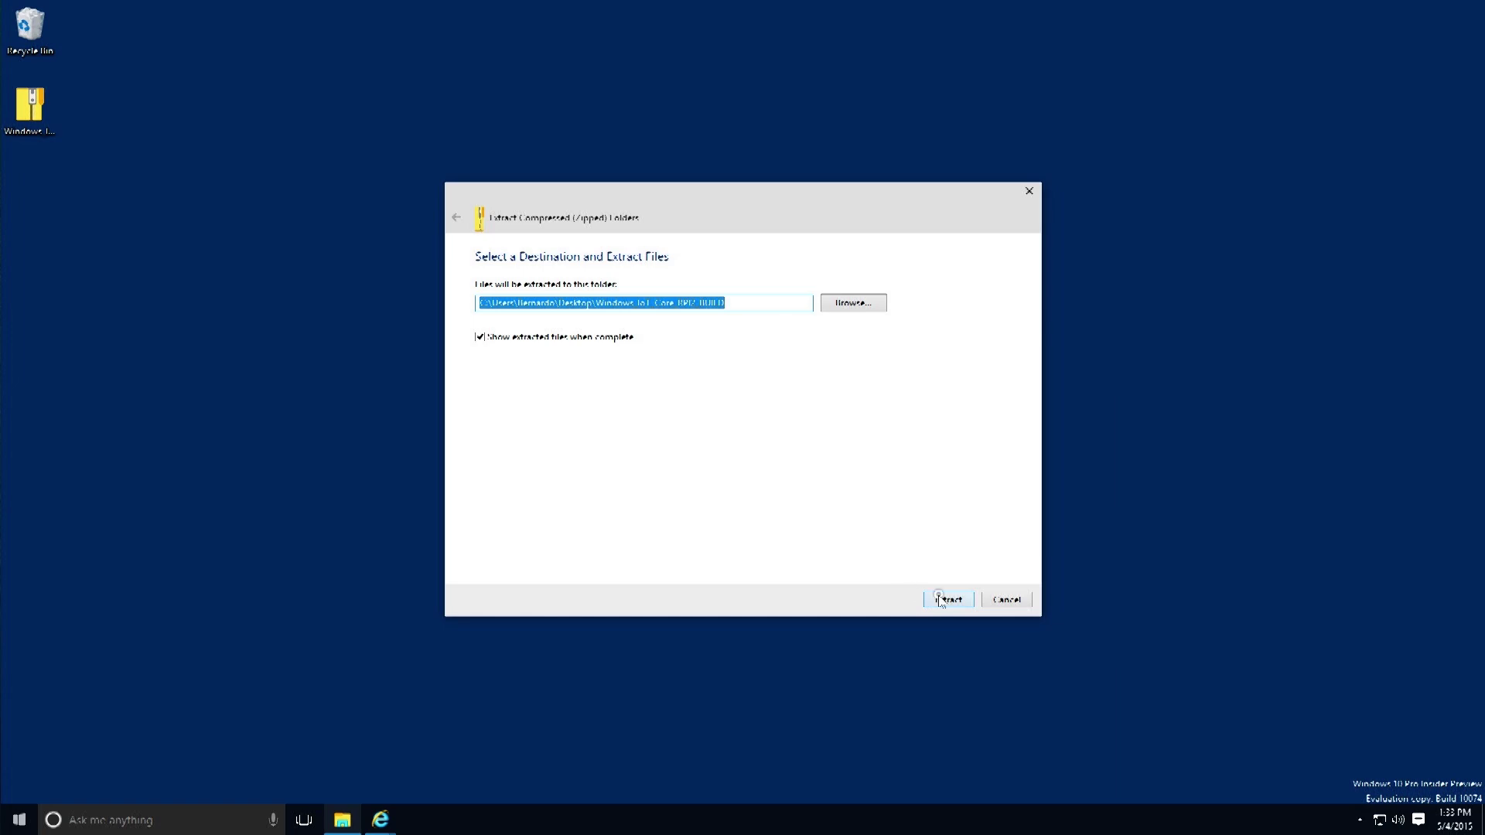
{"action": "left_click", "coordinate": [945, 600]}
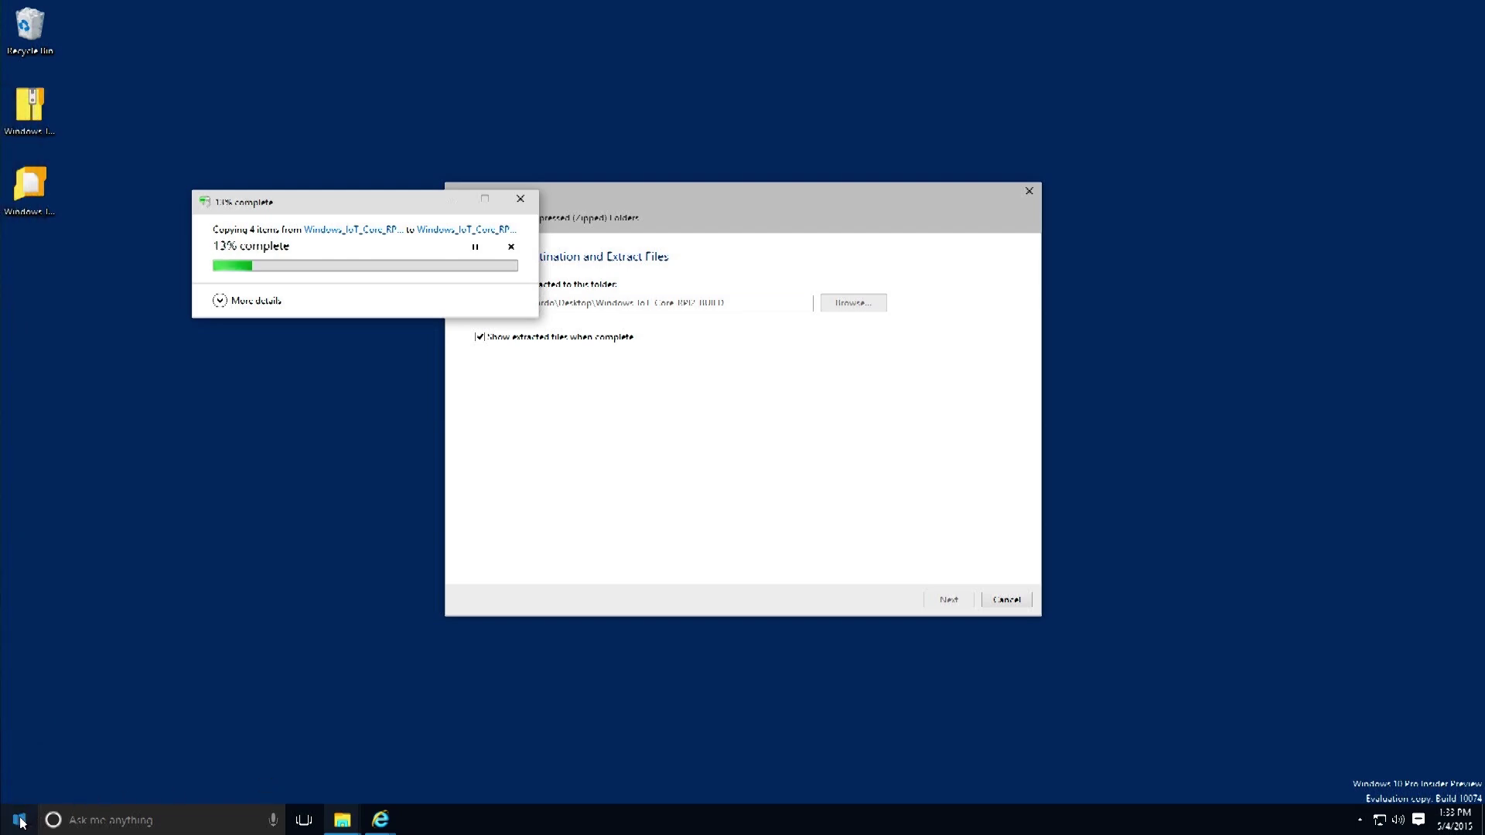
{"action": "left_click", "coordinate": [11, 826]}
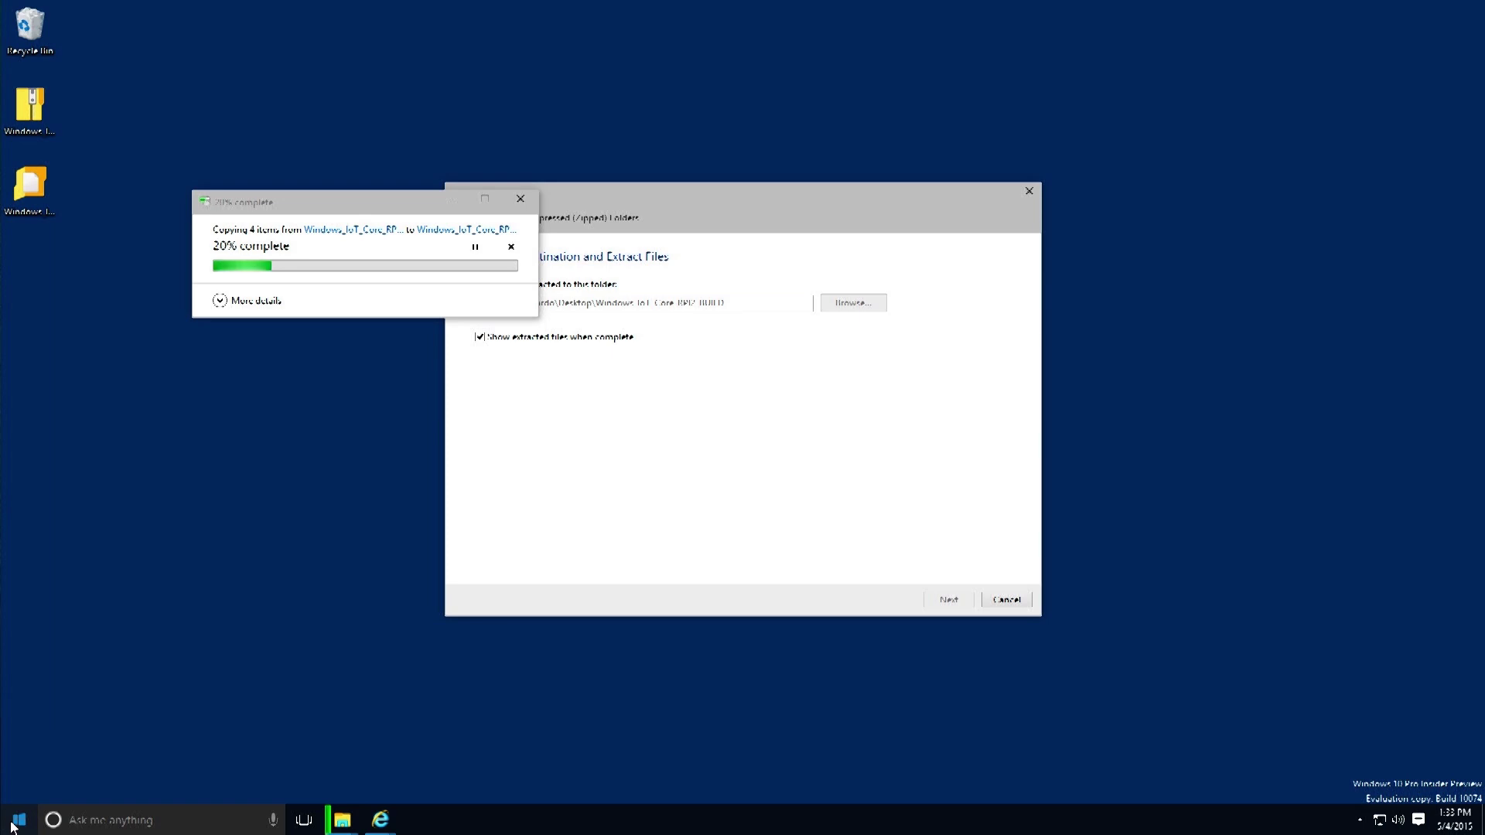
{"action": "right_click", "coordinate": [17, 821]}
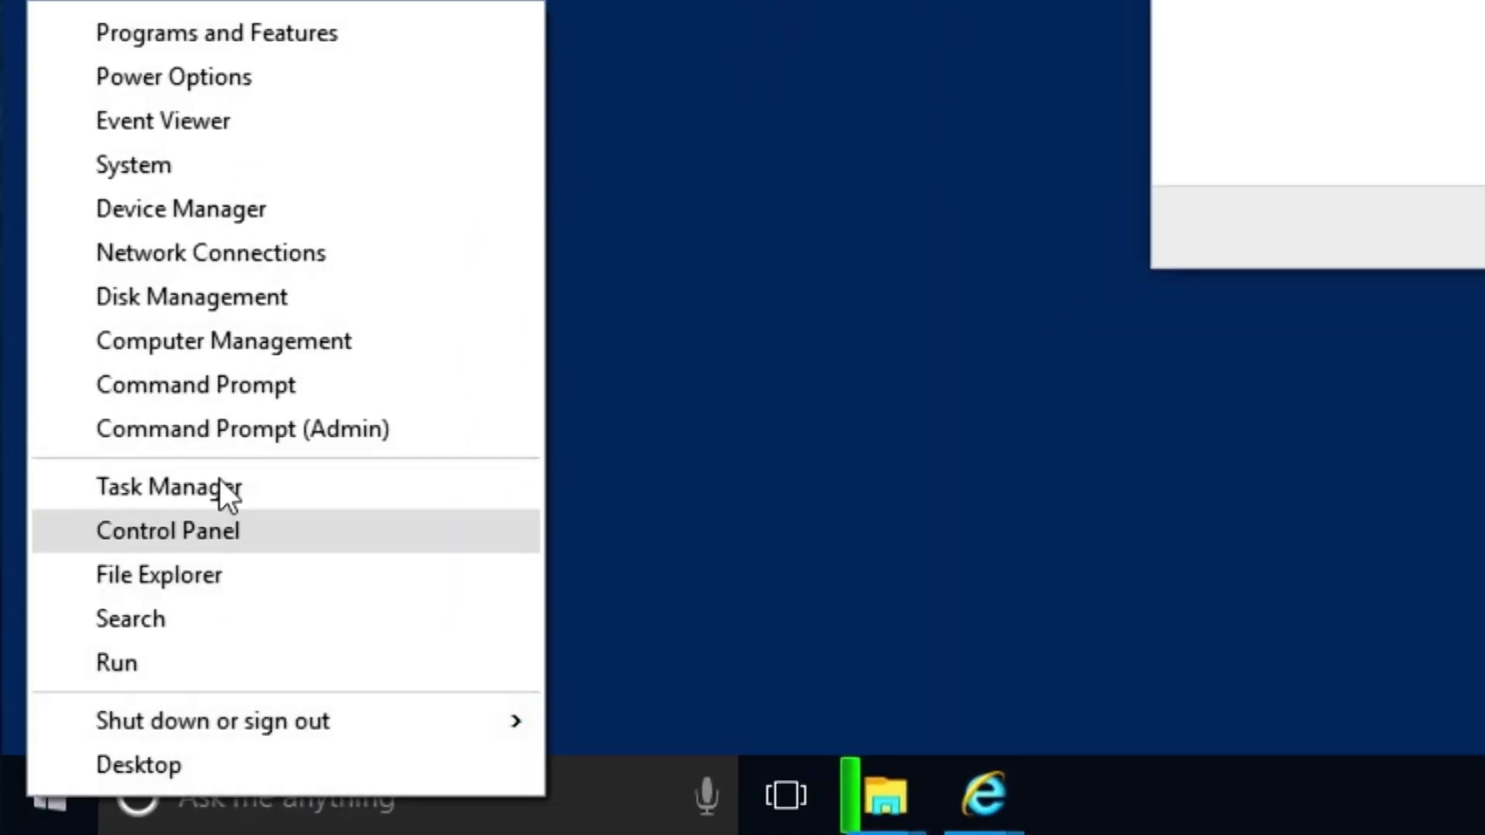
- Launch Command Prompt (Admin) and approve the User Account Control prompt
{"action": "left_click", "coordinate": [266, 432]}
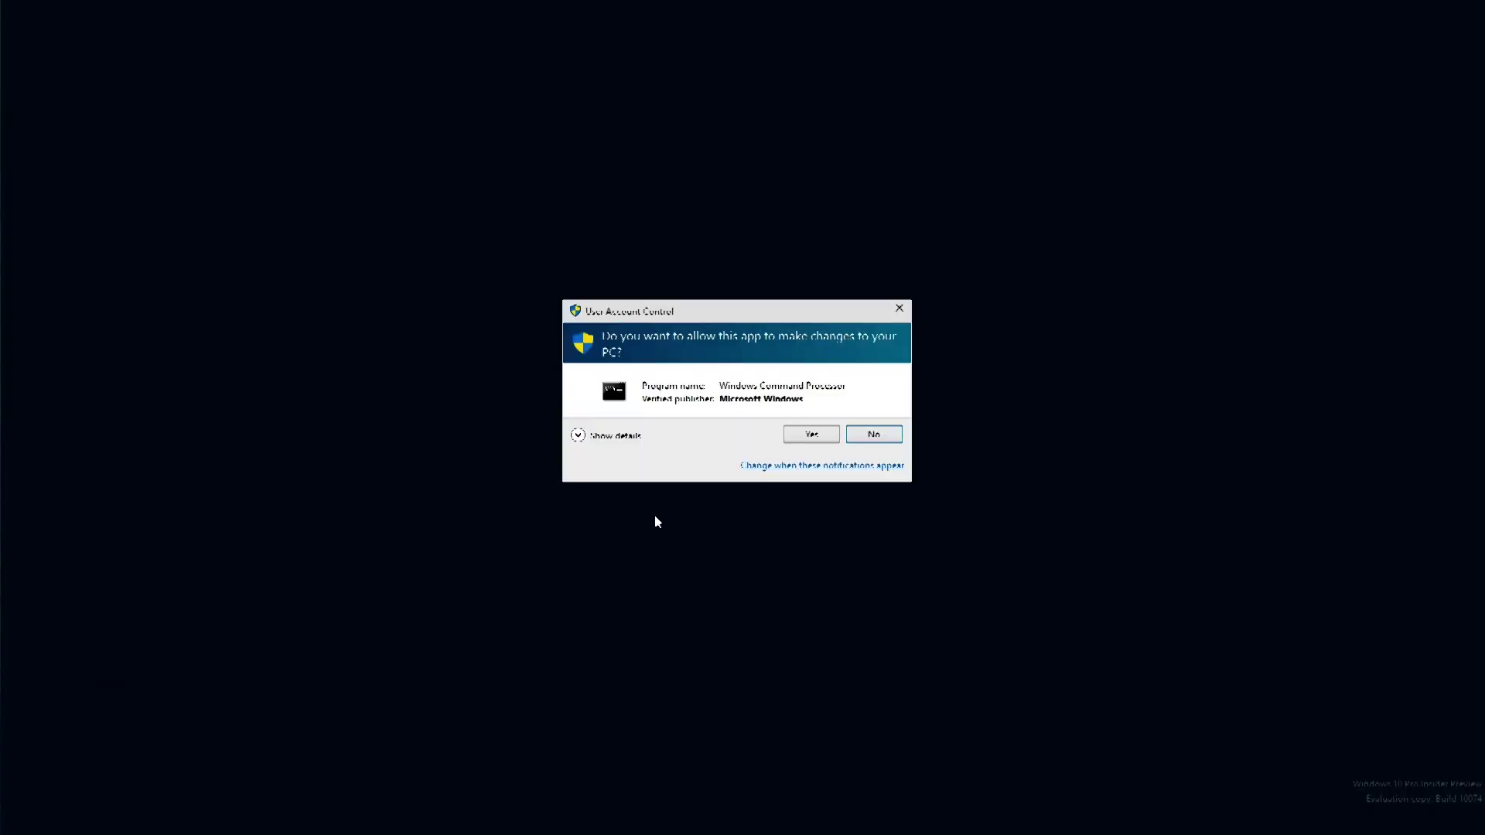
{"action": "left_click", "coordinate": [810, 434]}
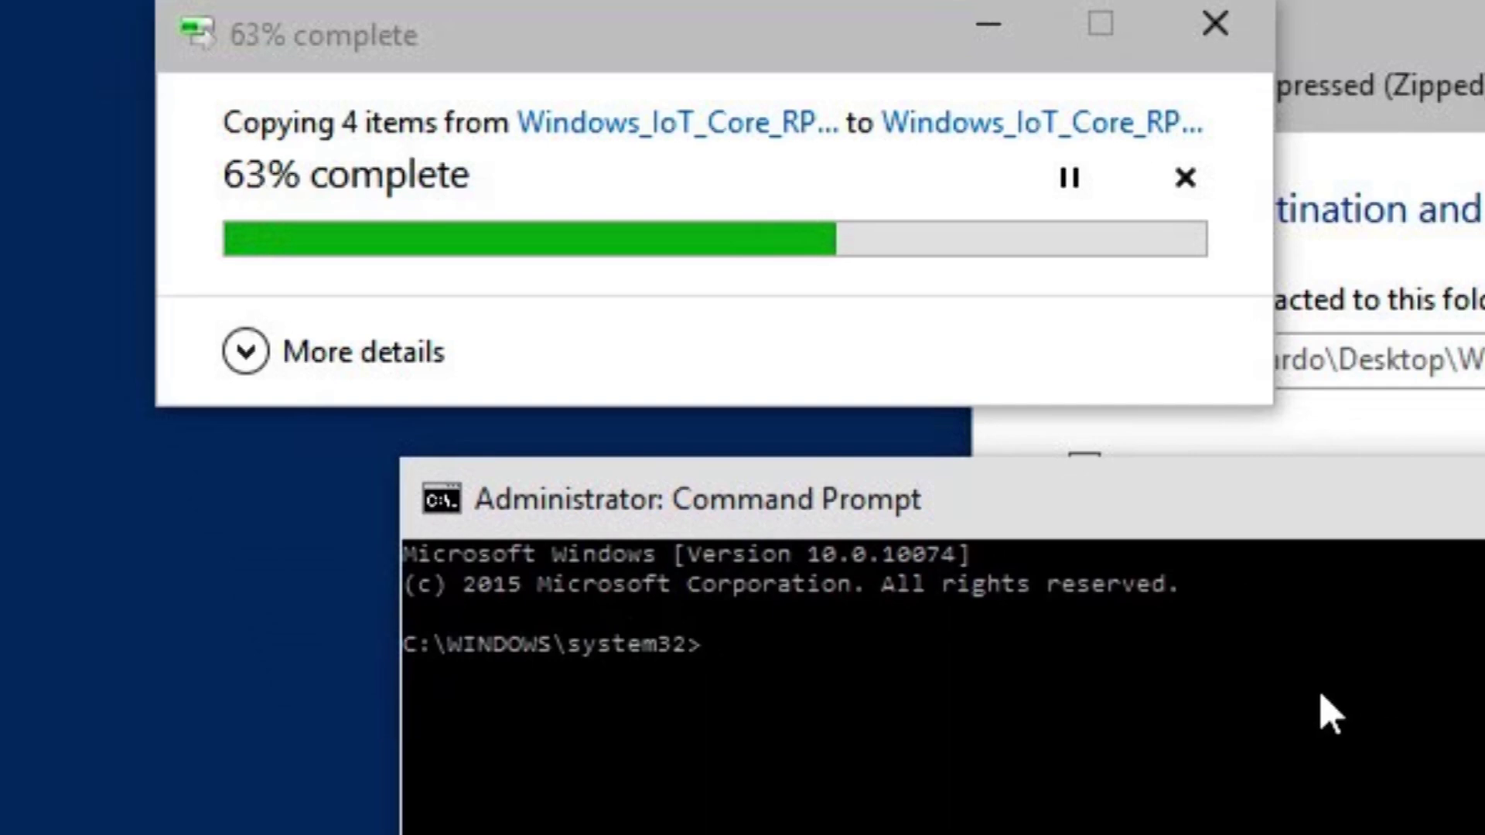
- Run diskpart in the admin prompt and locate Flash.ffu in the extracted folder
{"action": "type", "text": "diskpae"}
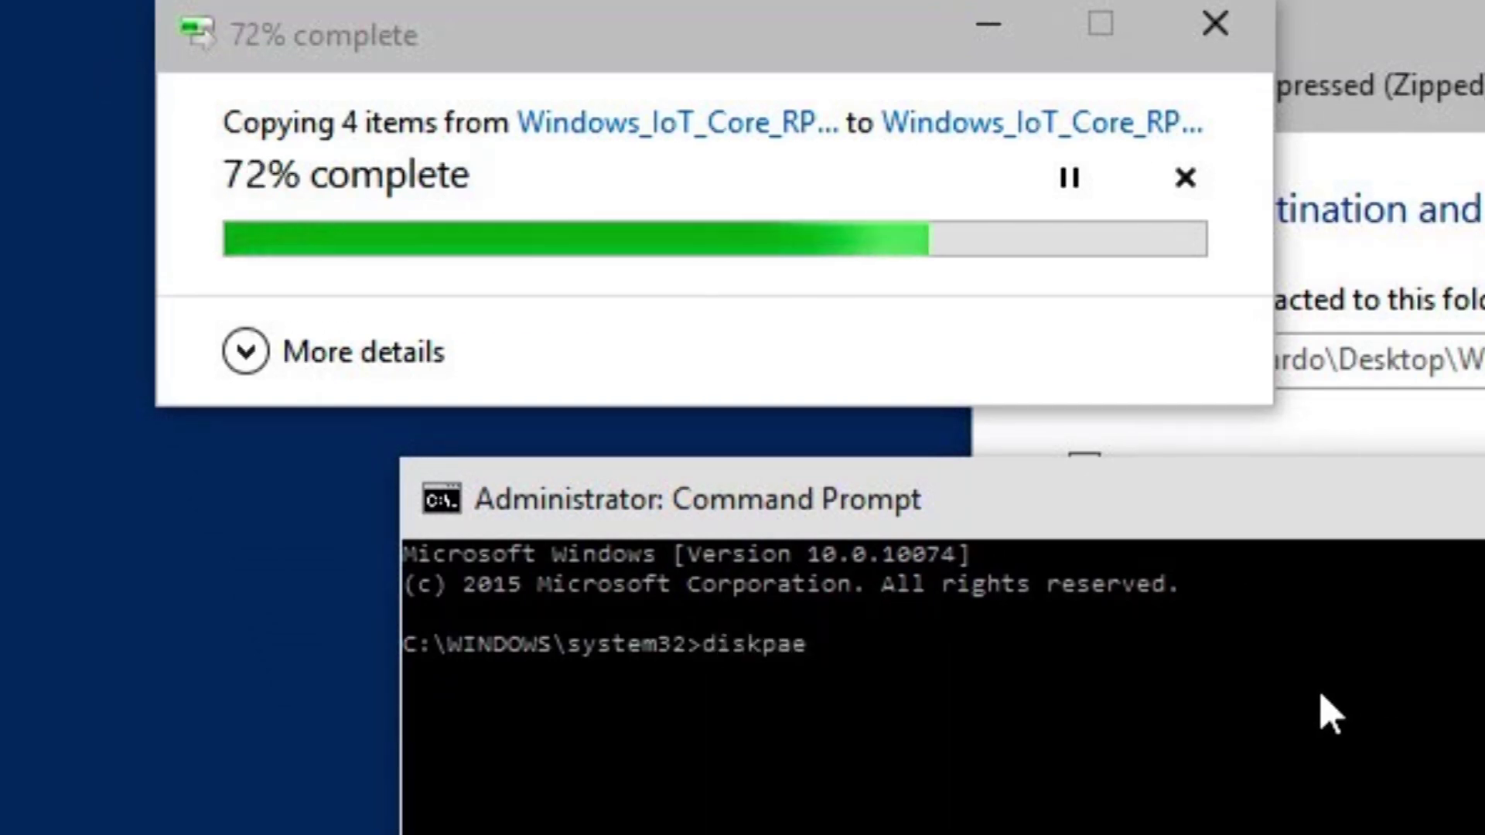
{"action": "key", "text": "BackSpace"}
{"action": "type", "text": "rt"}
{"action": "key", "text": "Return"}
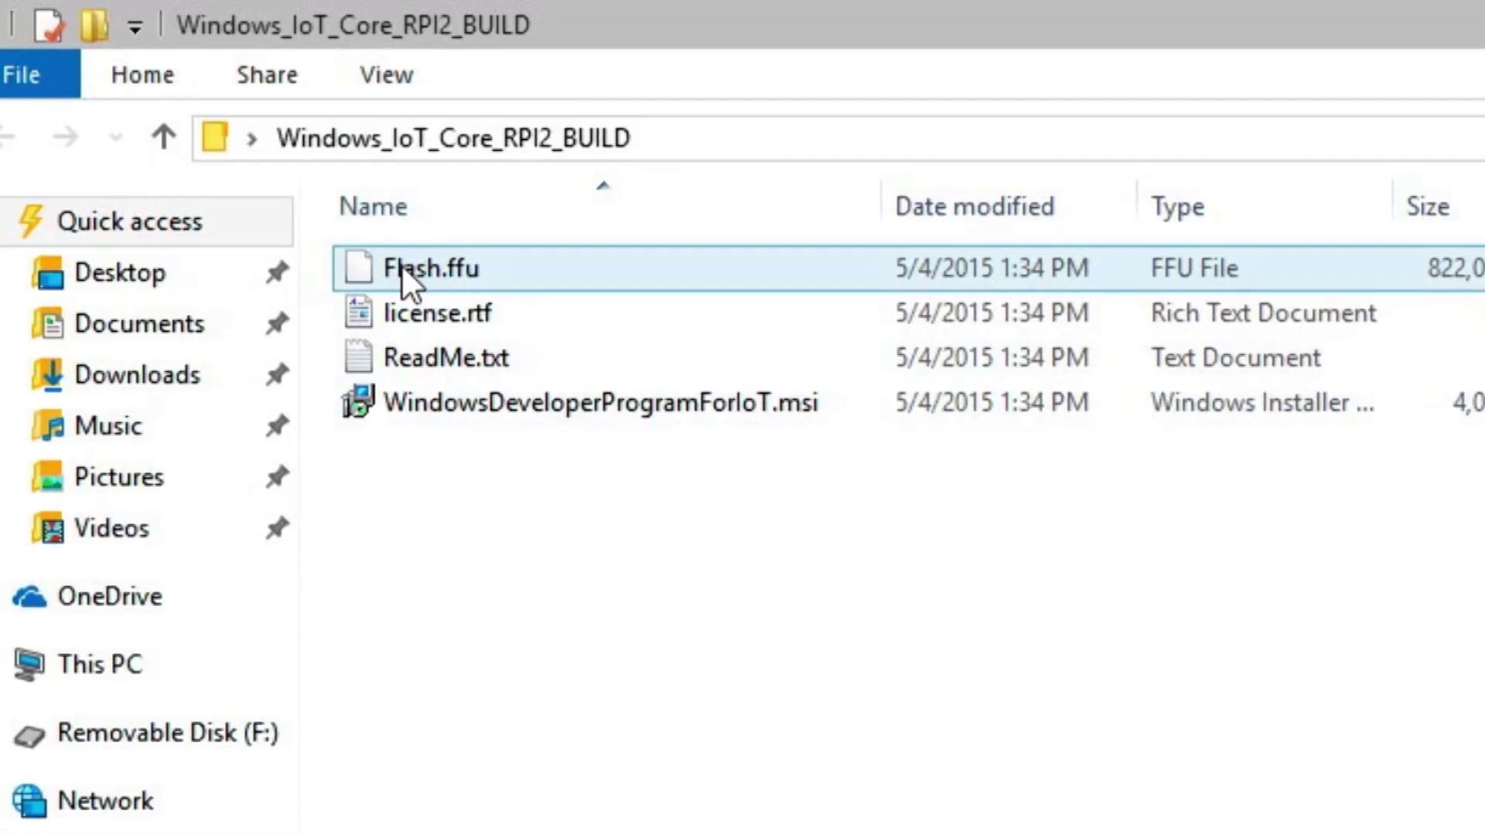
{"action": "left_click", "coordinate": [395, 266]}
{"action": "left_click", "coordinate": [1028, 321]}
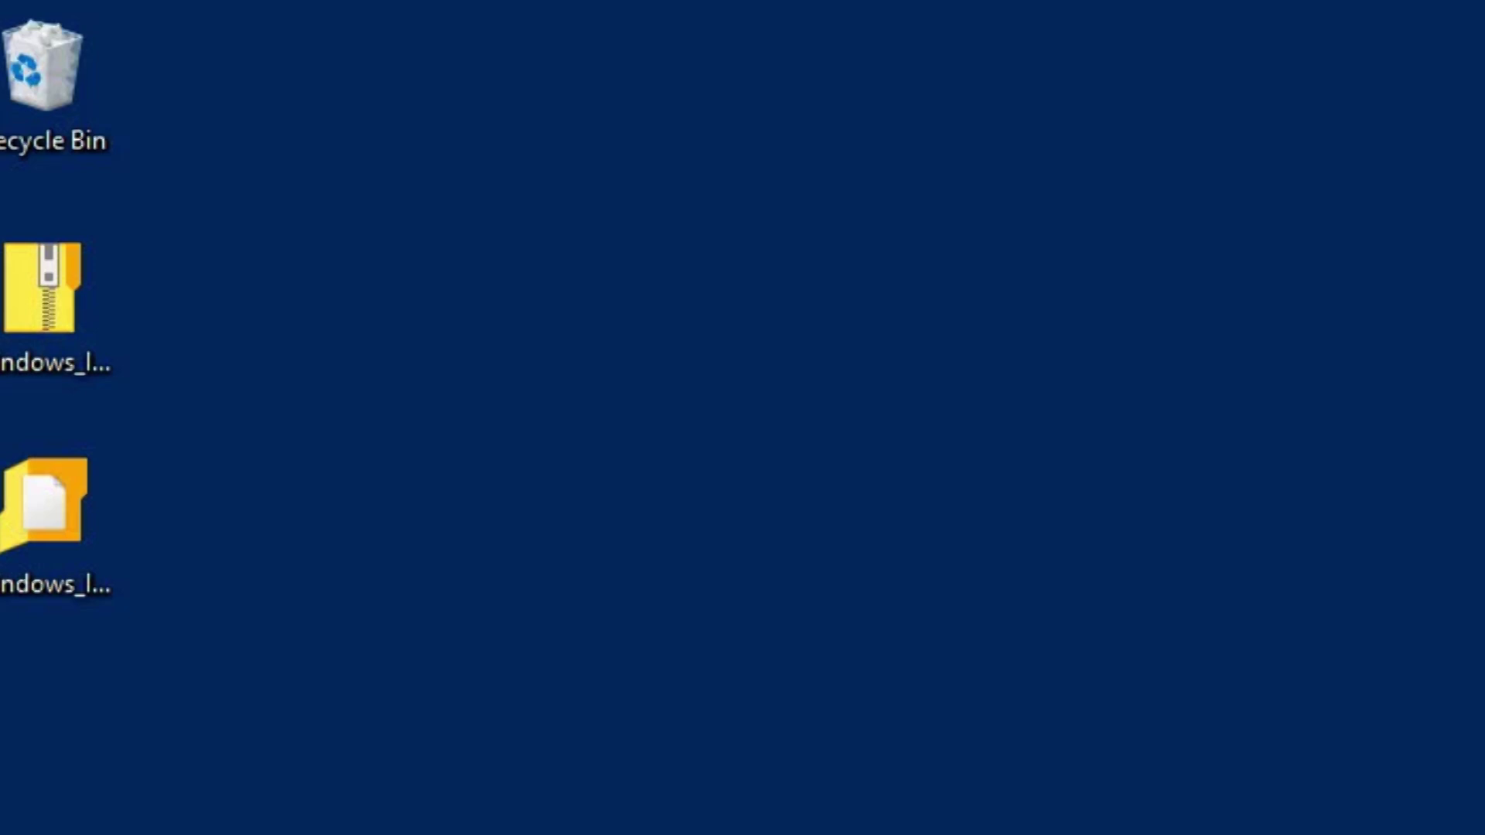
- Run list disk in DiskPart, identifying the 7543 MB Disk 2, and compare with drives under This PC
{"action": "left_click", "coordinate": [82, 531]}
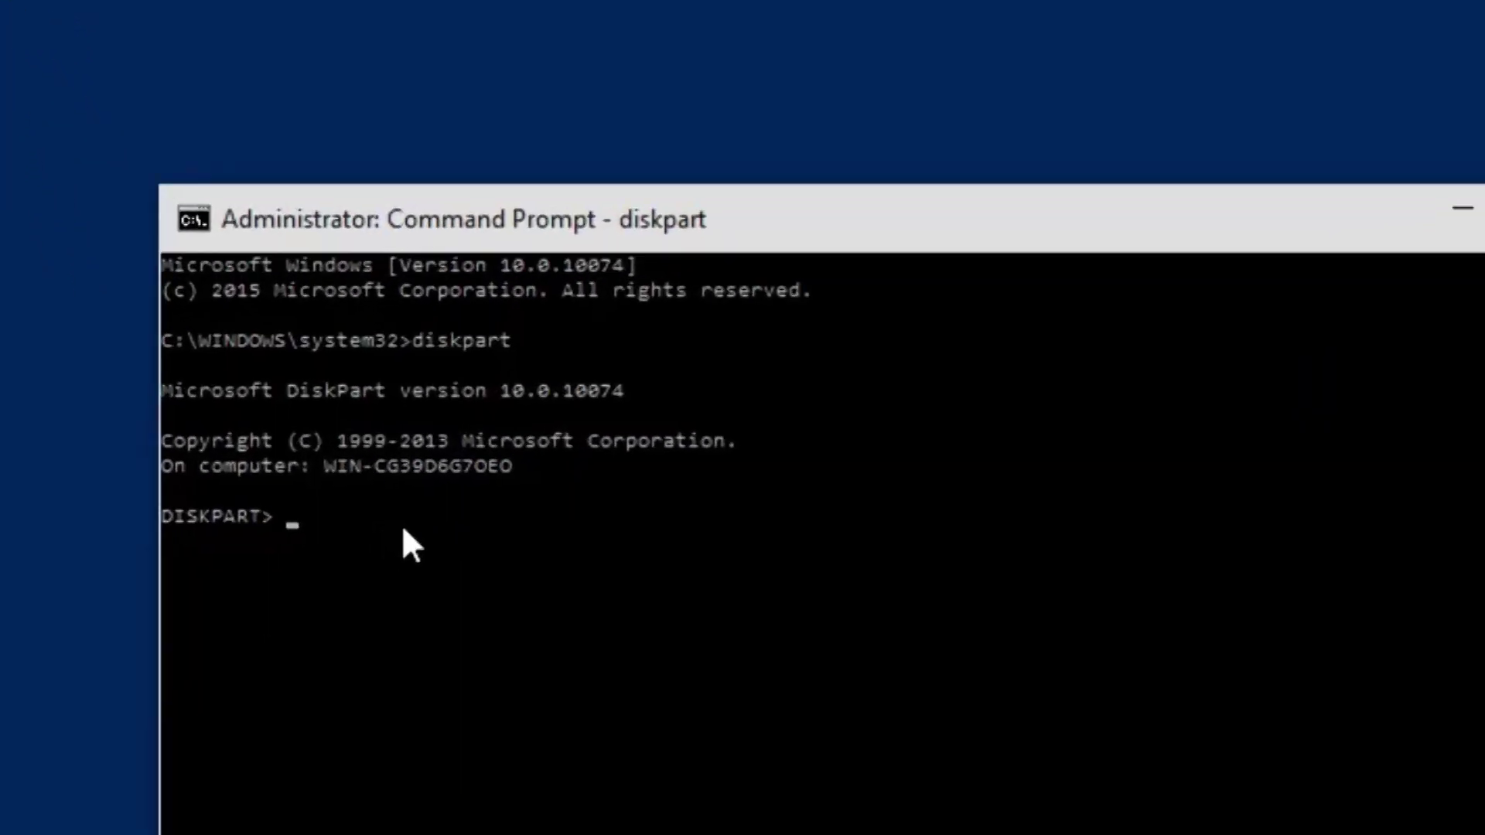
{"action": "type", "text": "list "}
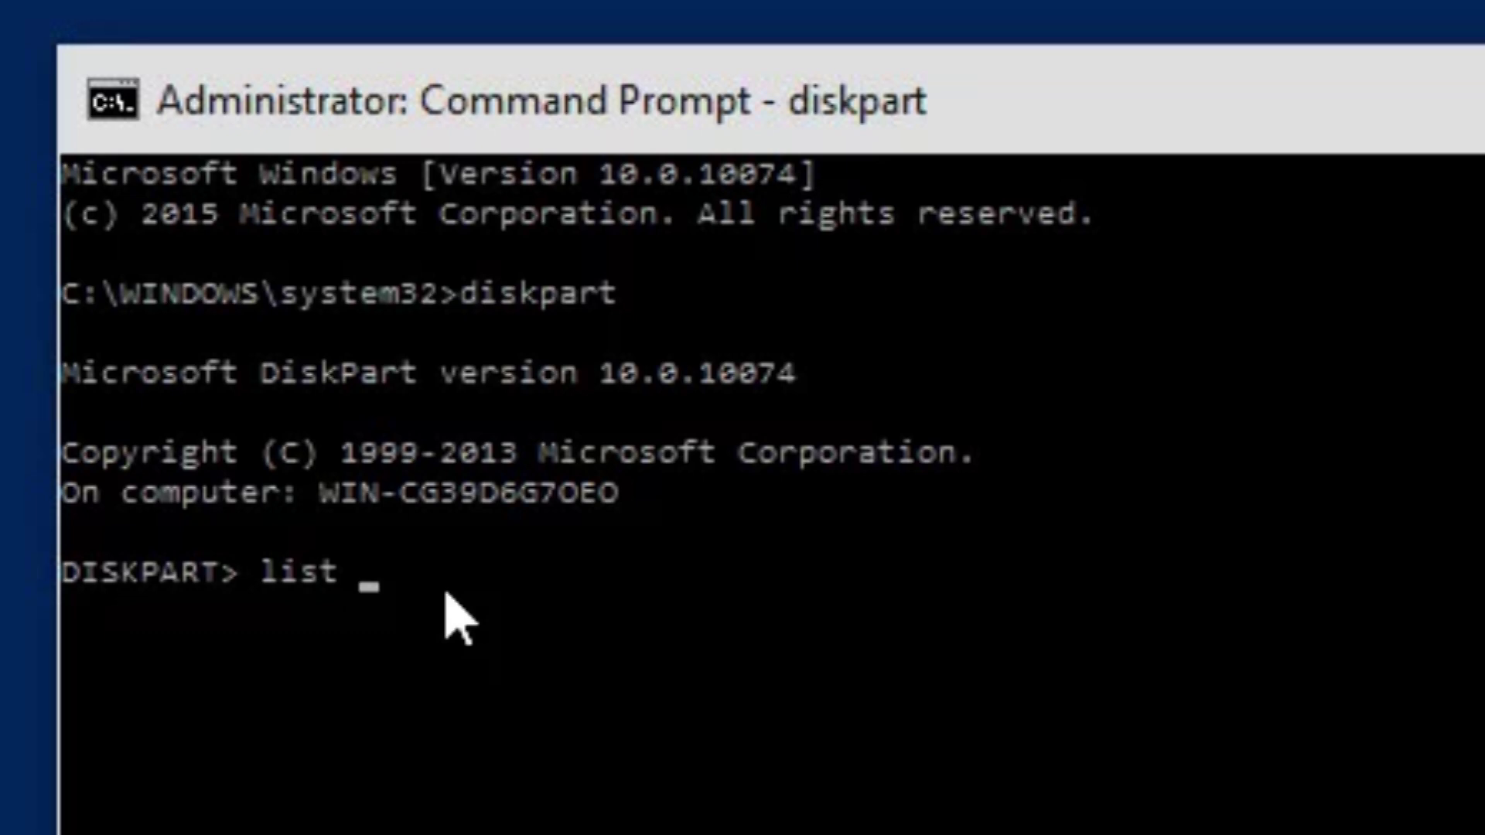
{"action": "type", "text": "disk"}
{"action": "key", "text": "Return"}
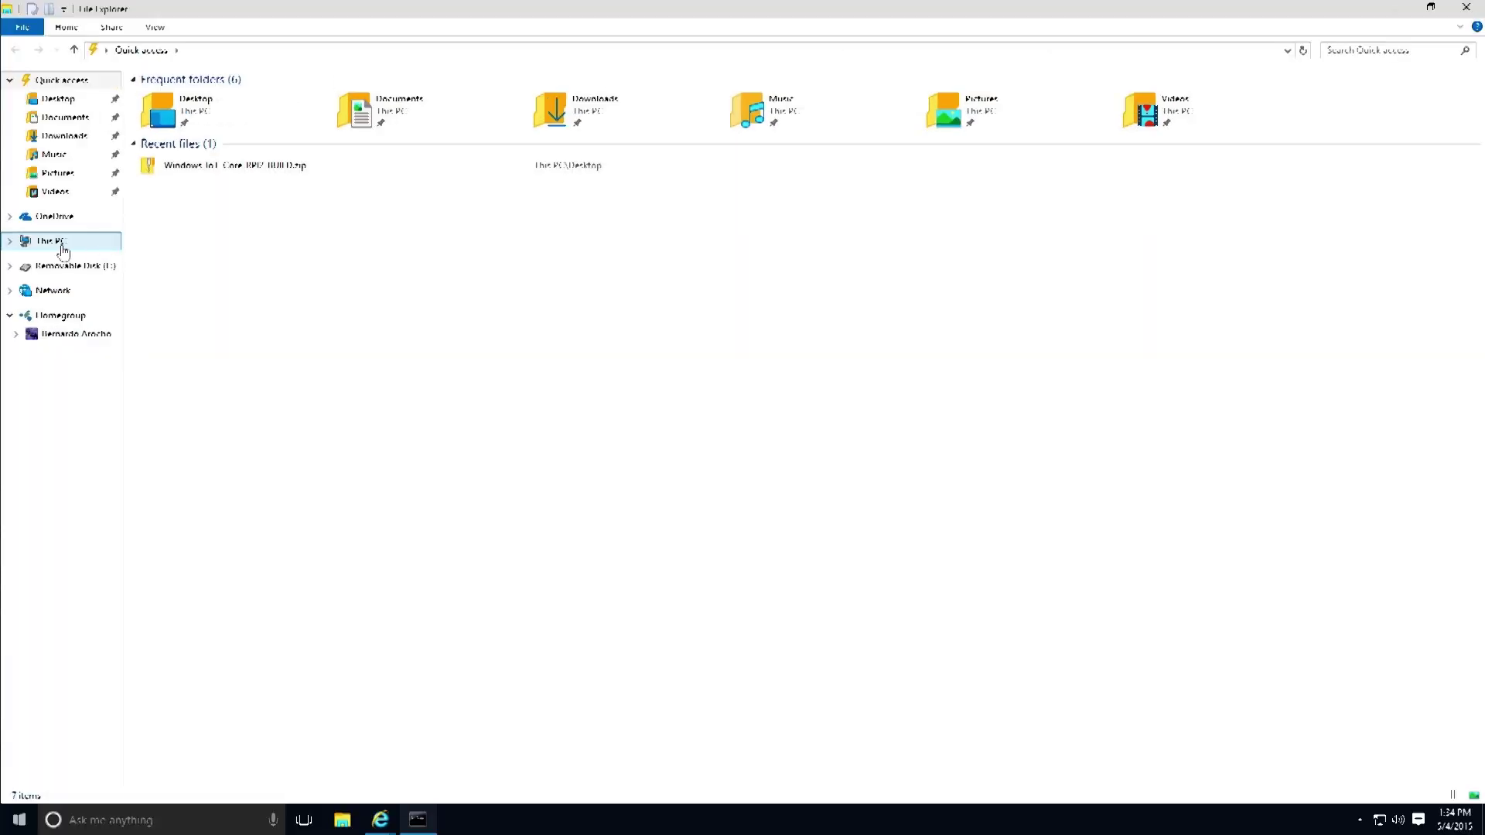
{"action": "left_click", "coordinate": [52, 244]}
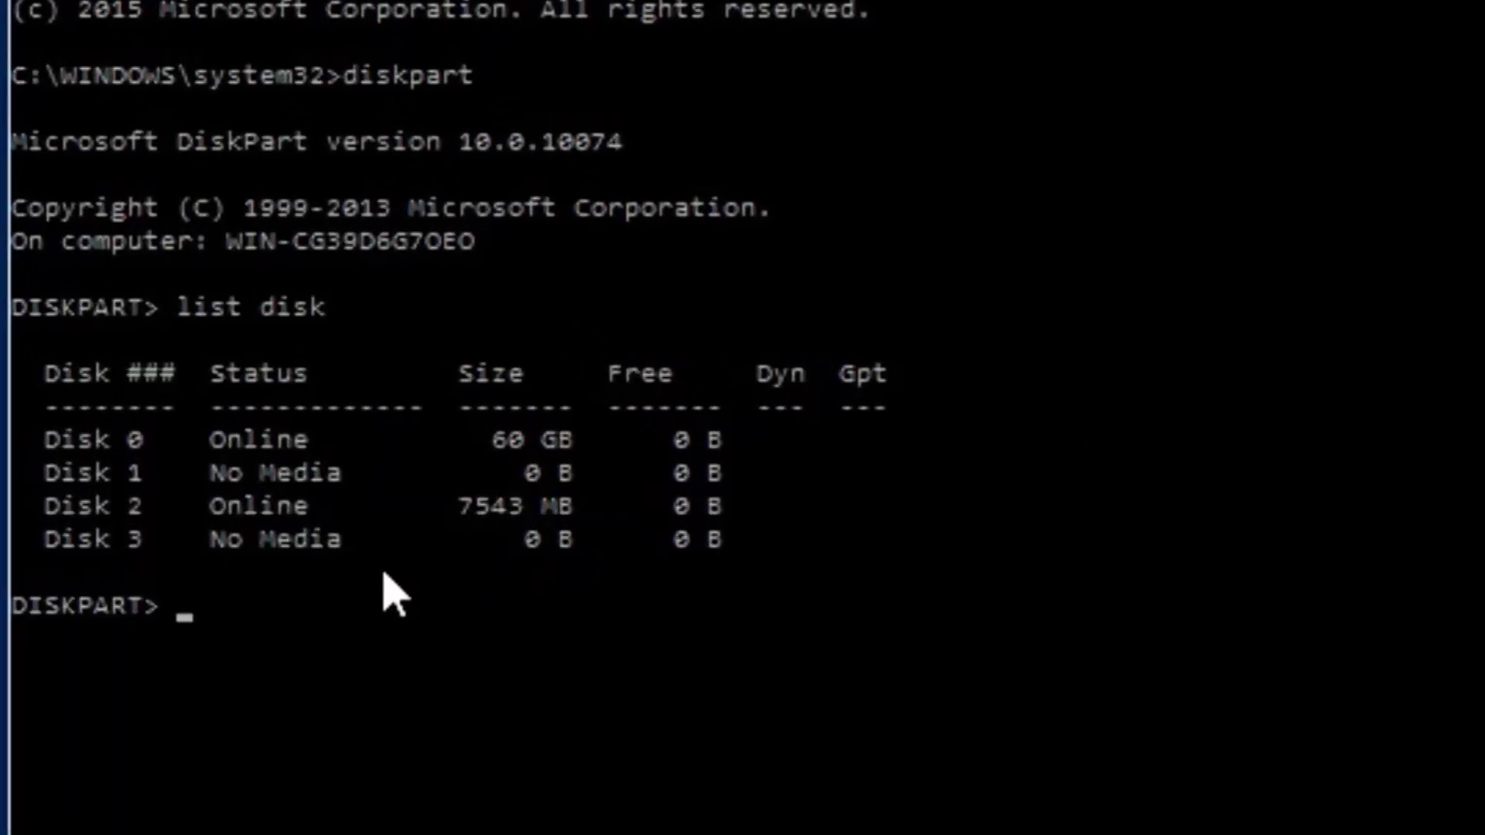
{"action": "left_click", "coordinate": [307, 589]}
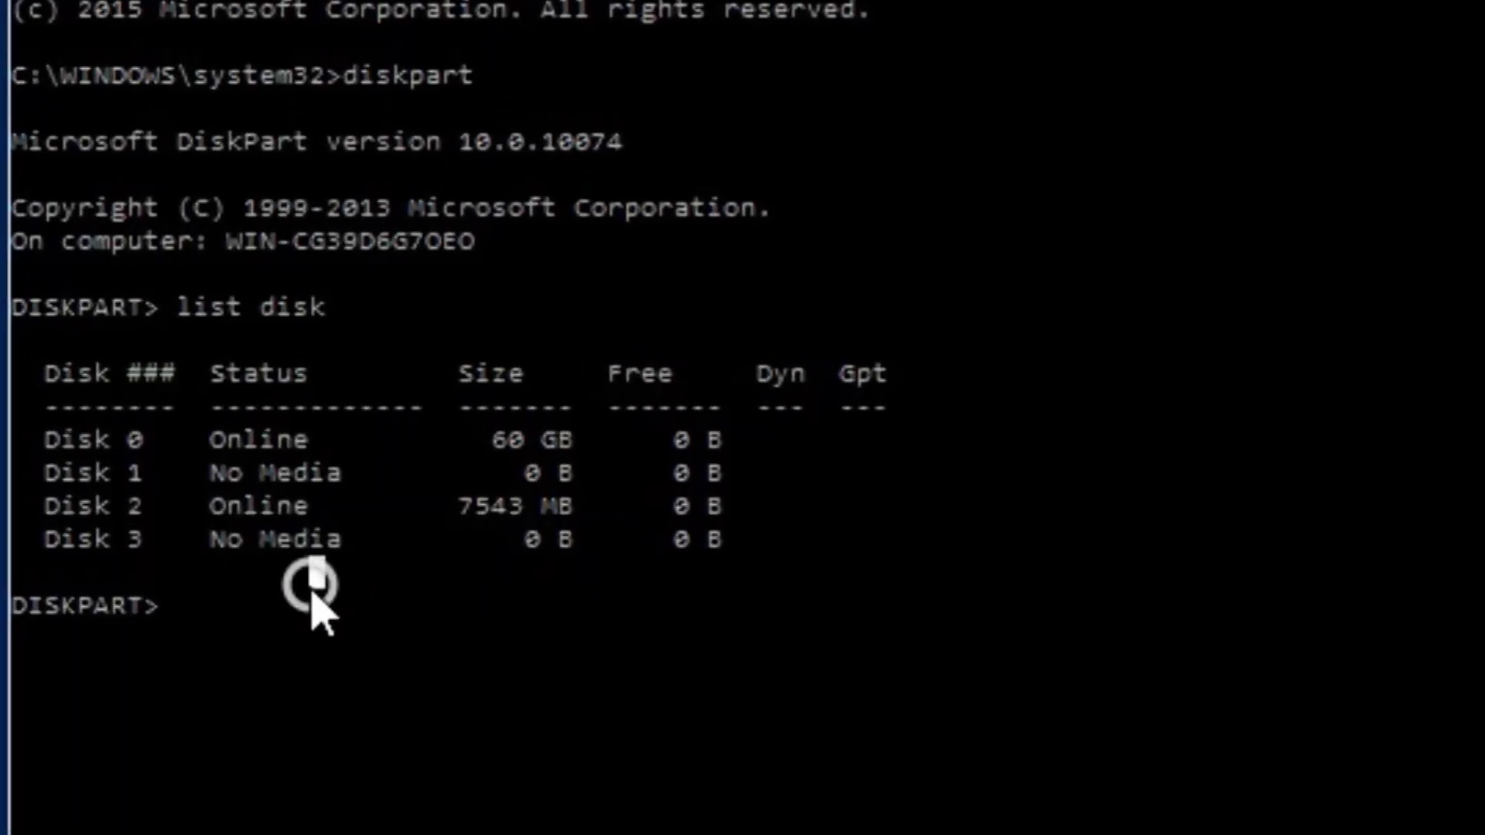
{"action": "left_click", "coordinate": [244, 604]}
{"action": "left_click", "coordinate": [185, 606]}
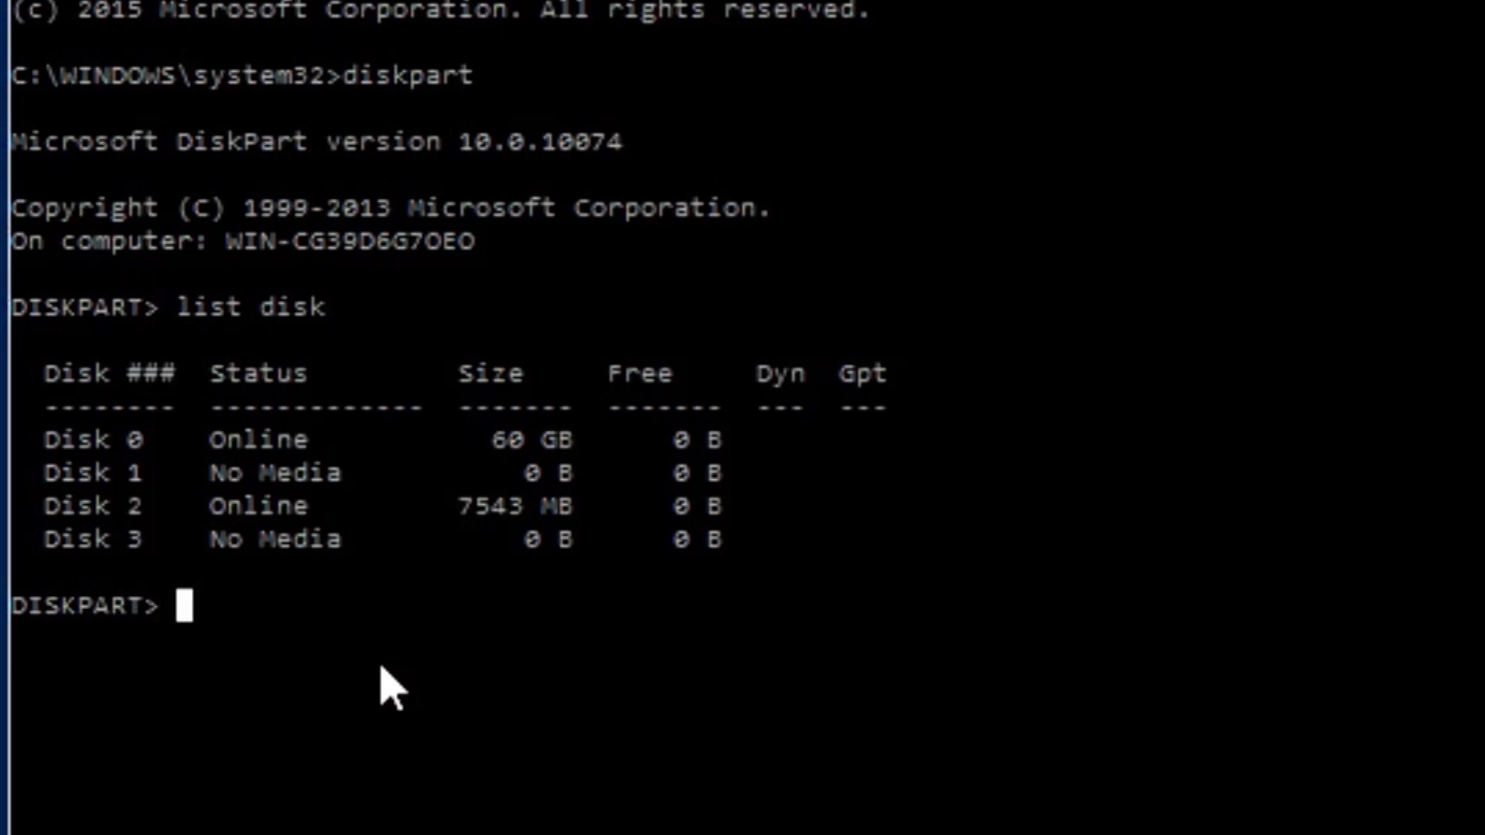
- Exit DiskPart and begin entering dism.exe /Apply-Image /ImageFile: at the prompt
{"action": "type", "text": "exit"}
{"action": "key", "text": "Return"}
{"action": "type", "text": "dism.exe /"}
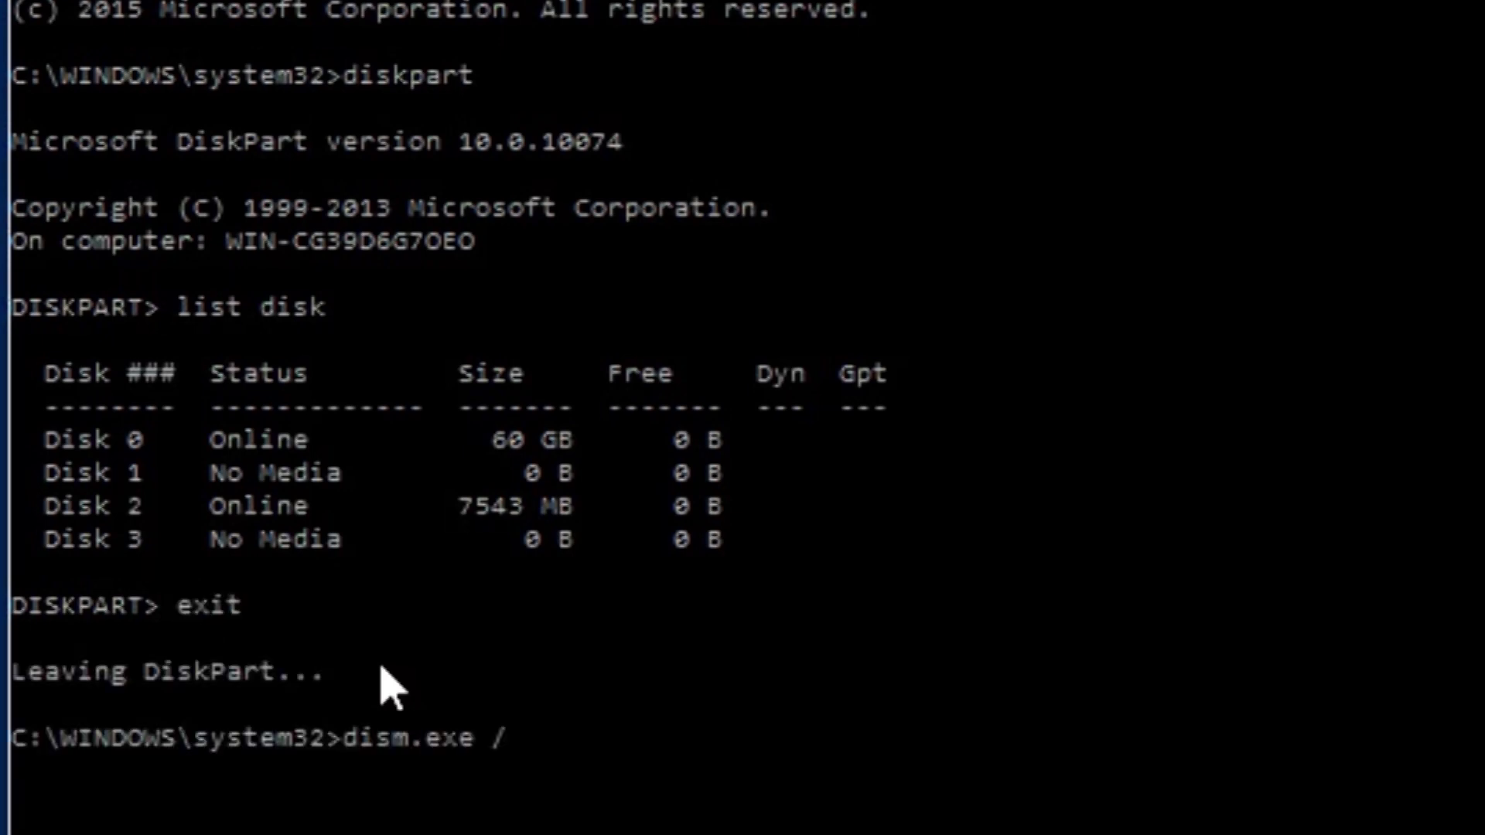
{"action": "type", "text": "Apply-Image /"}
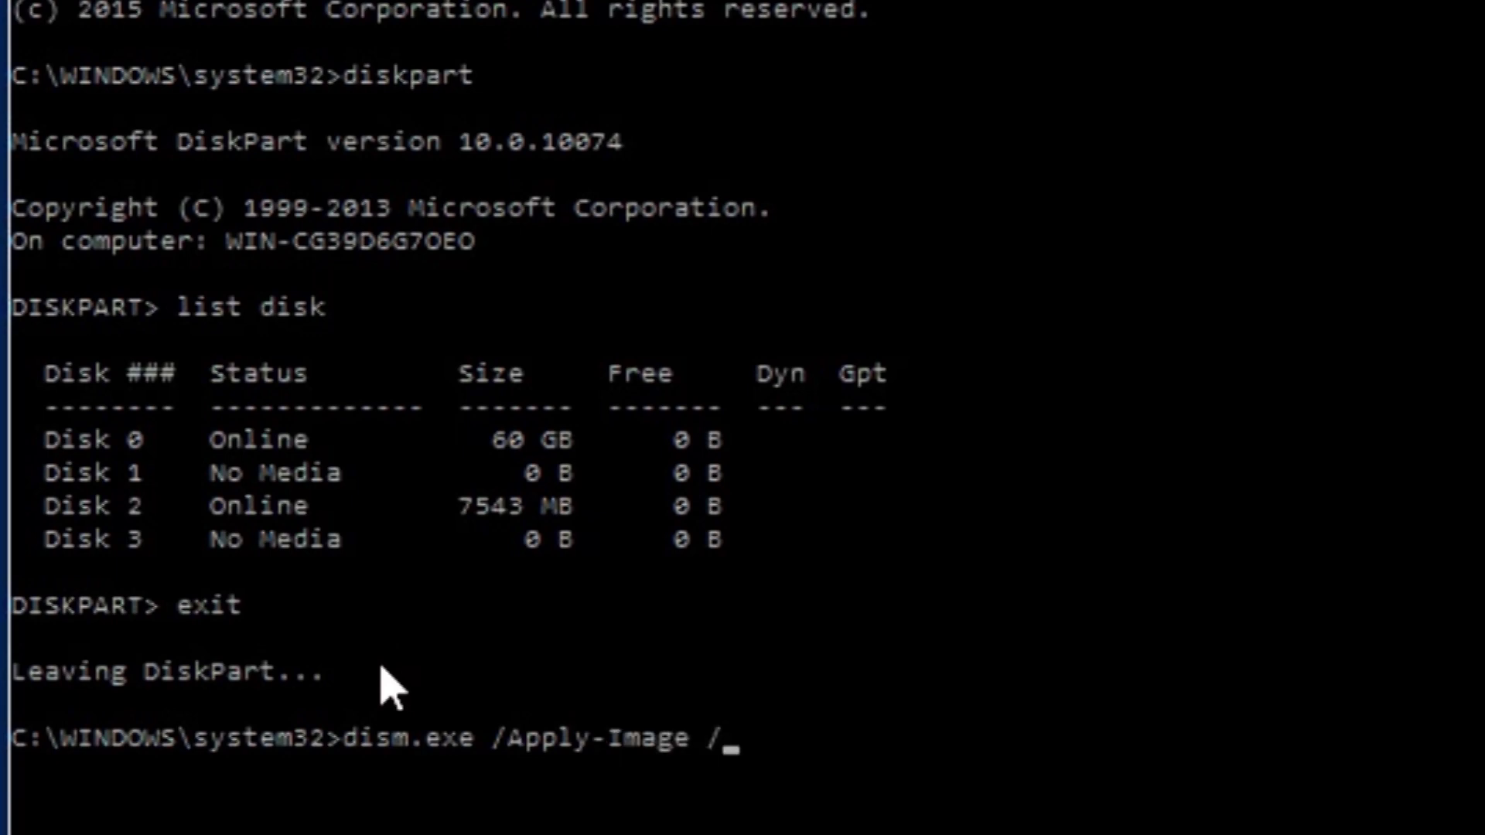
{"action": "type", "text": "ImageFile:"}
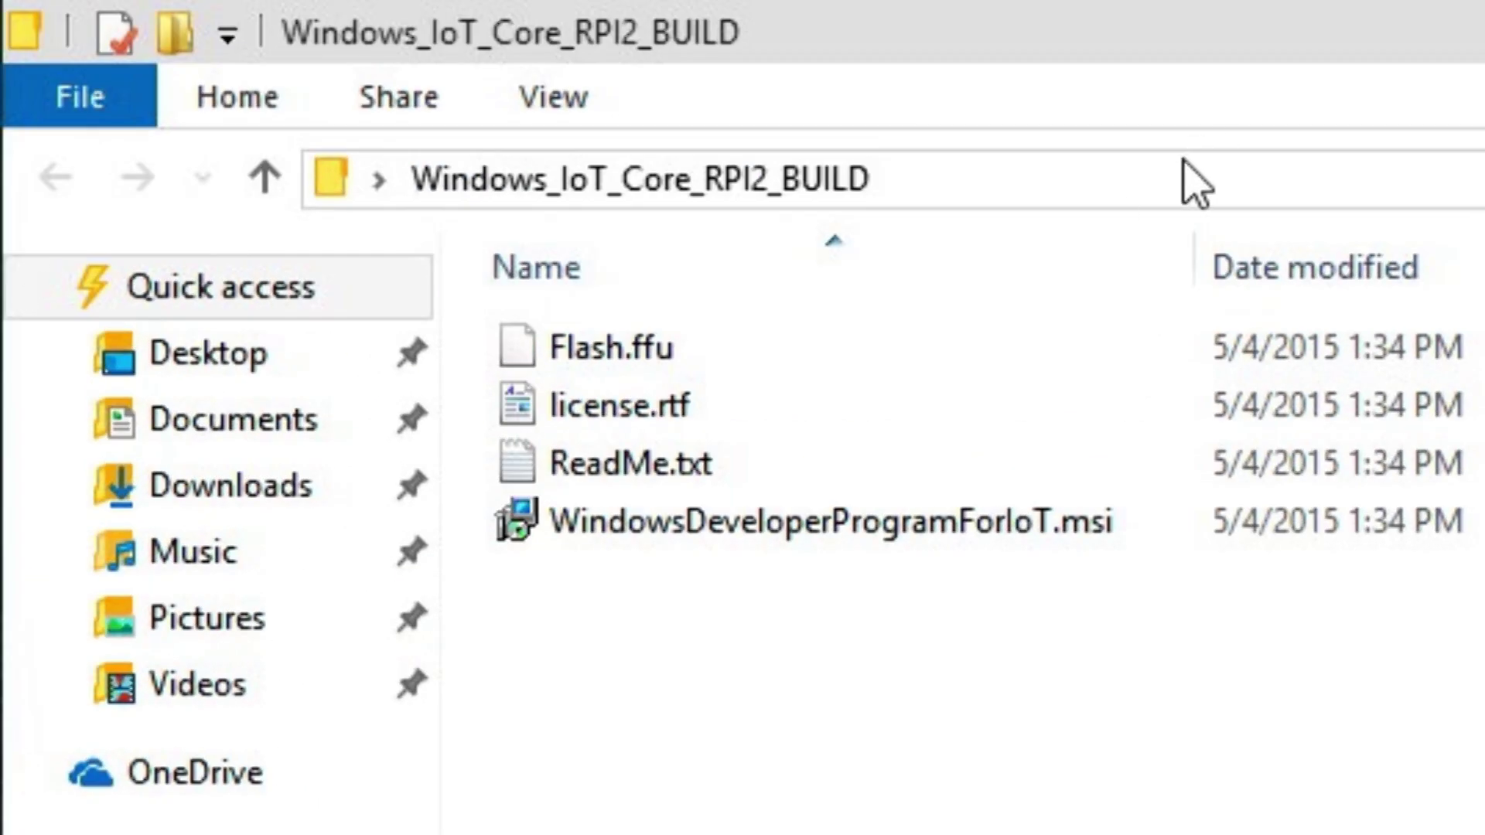
- Copy the full path of Flash.ffu in the Windows_IoT_Core_RPI2_BUILD folder from the address bar
{"action": "left_click", "coordinate": [1197, 170]}
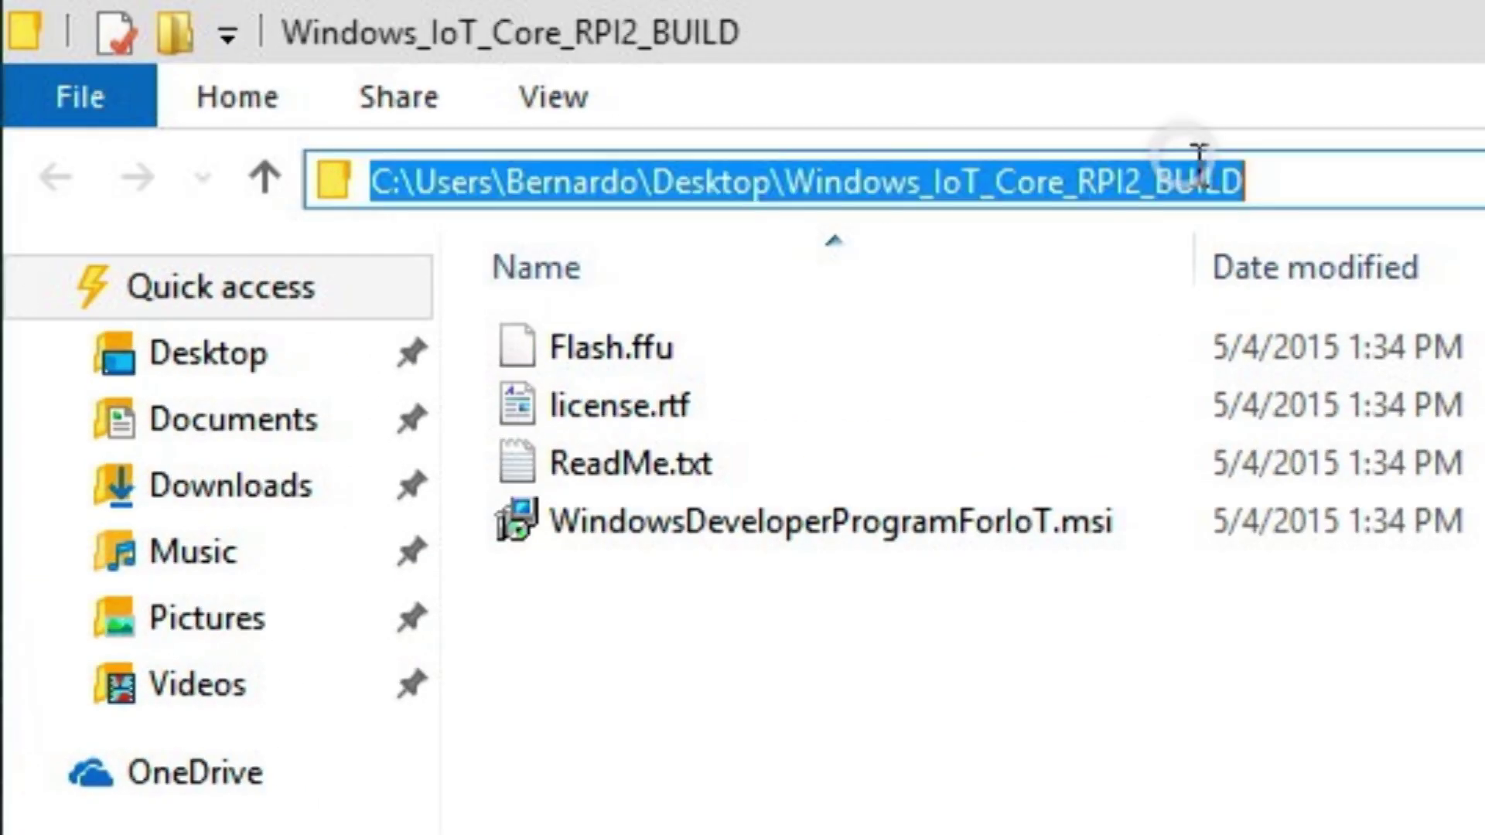
{"action": "left_click", "coordinate": [1366, 177]}
{"action": "type", "text": "\\fl"}
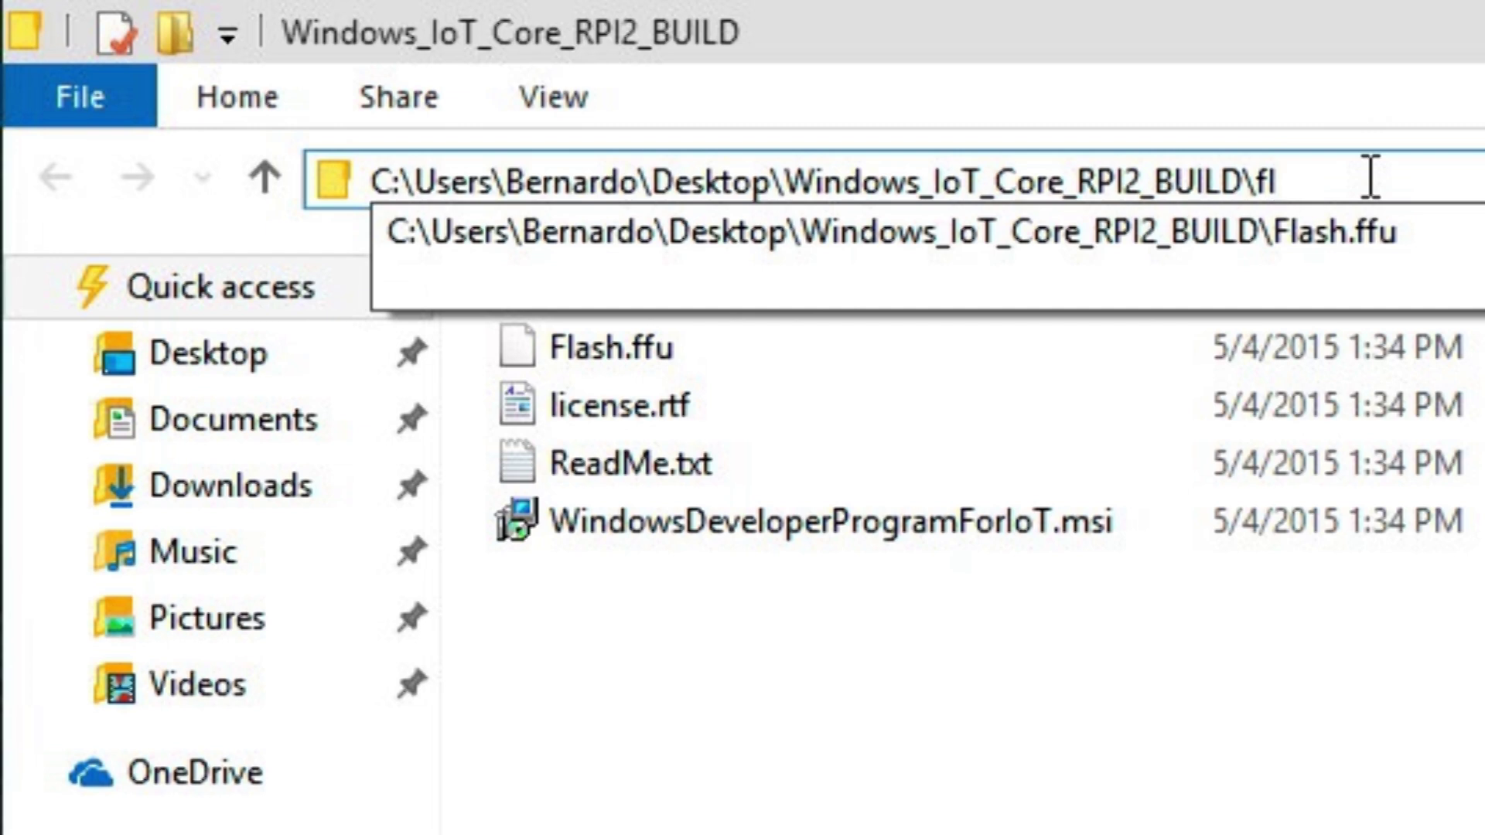
{"action": "key", "text": "Down"}
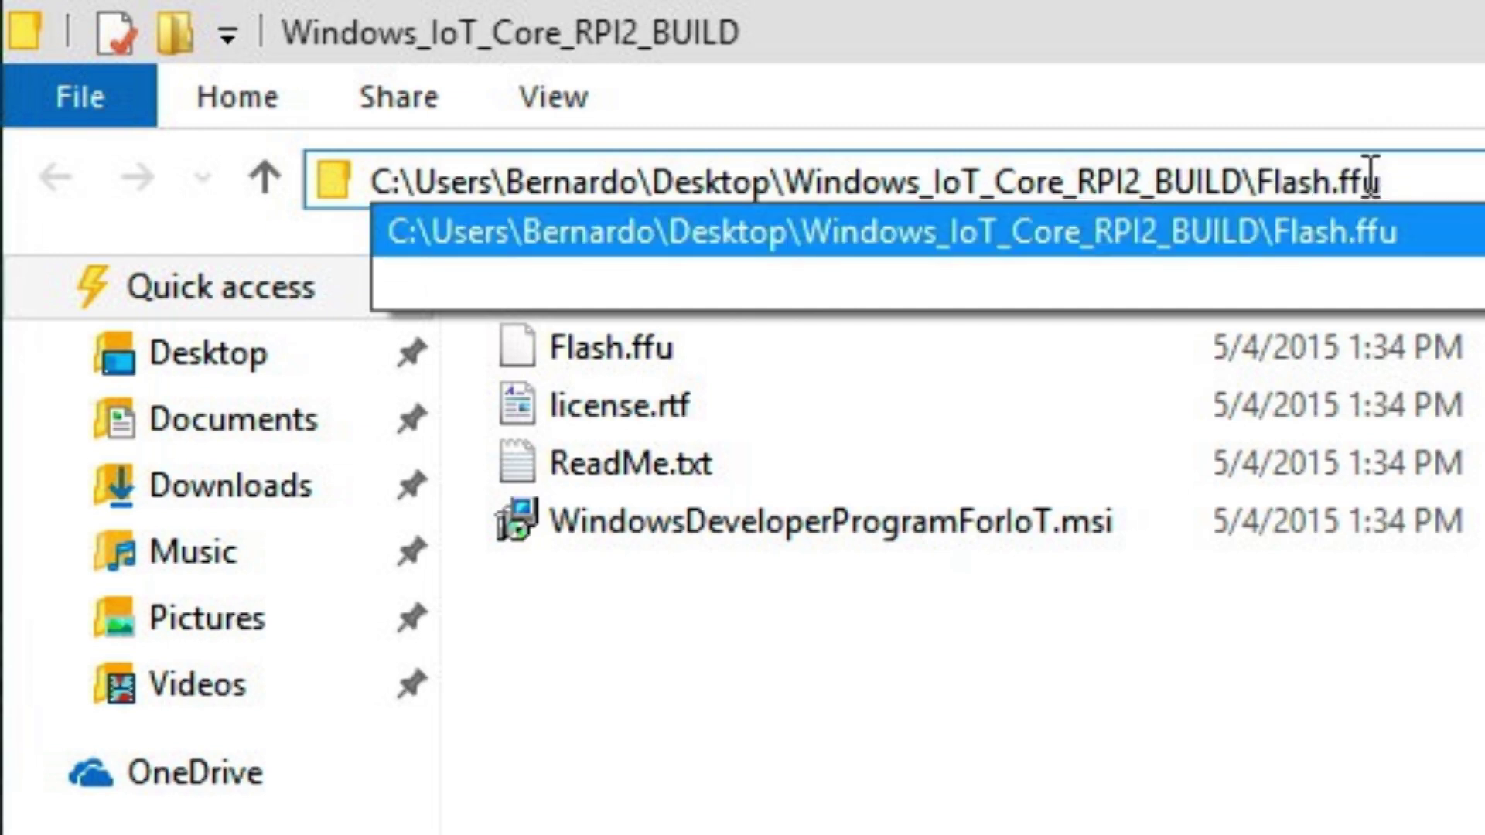
{"action": "key", "text": "ctrl+a"}
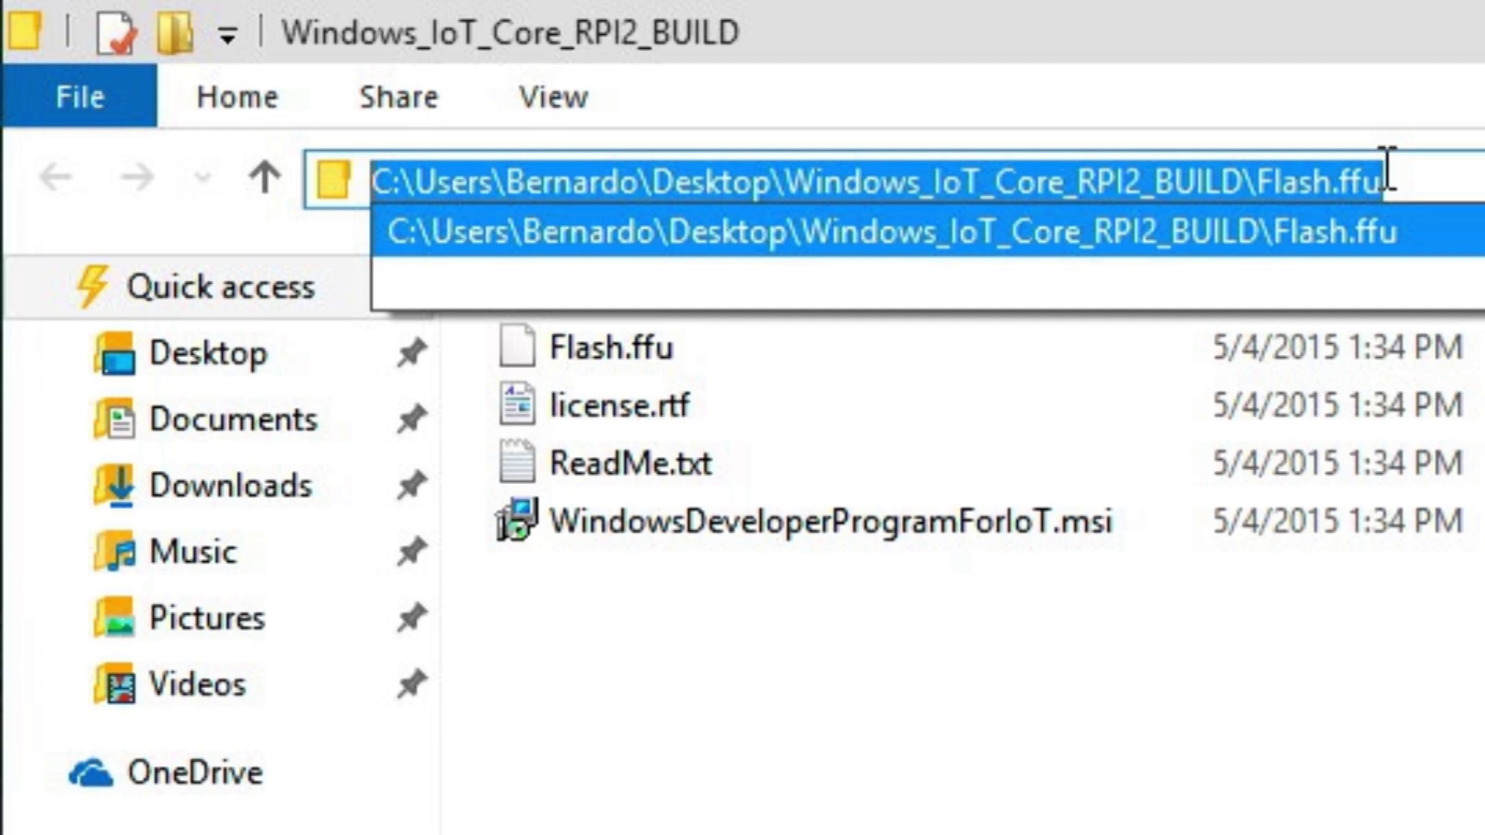
{"action": "right_click", "coordinate": [1234, 172]}
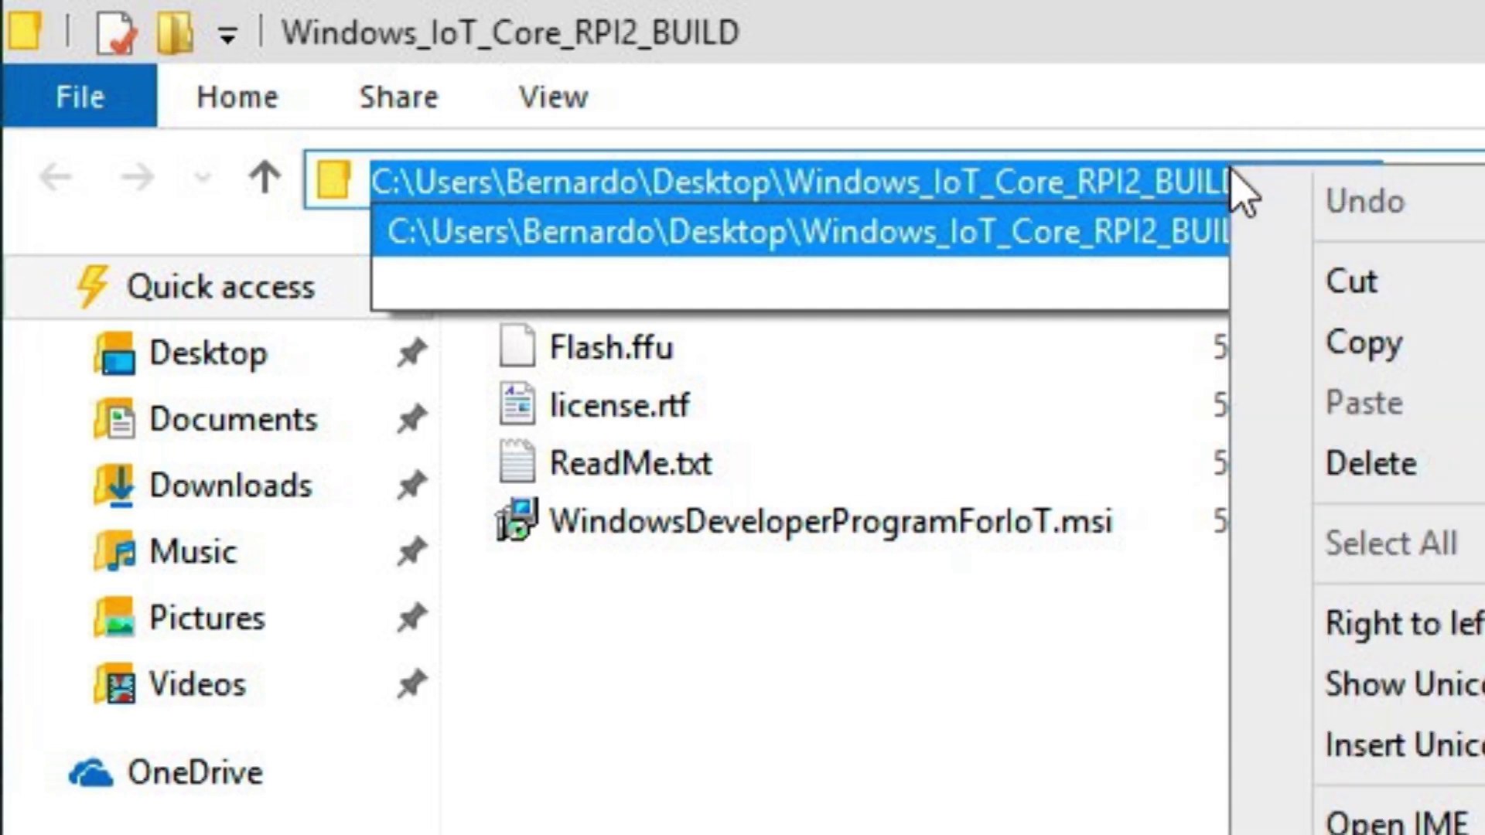
{"action": "left_click", "coordinate": [1341, 339]}
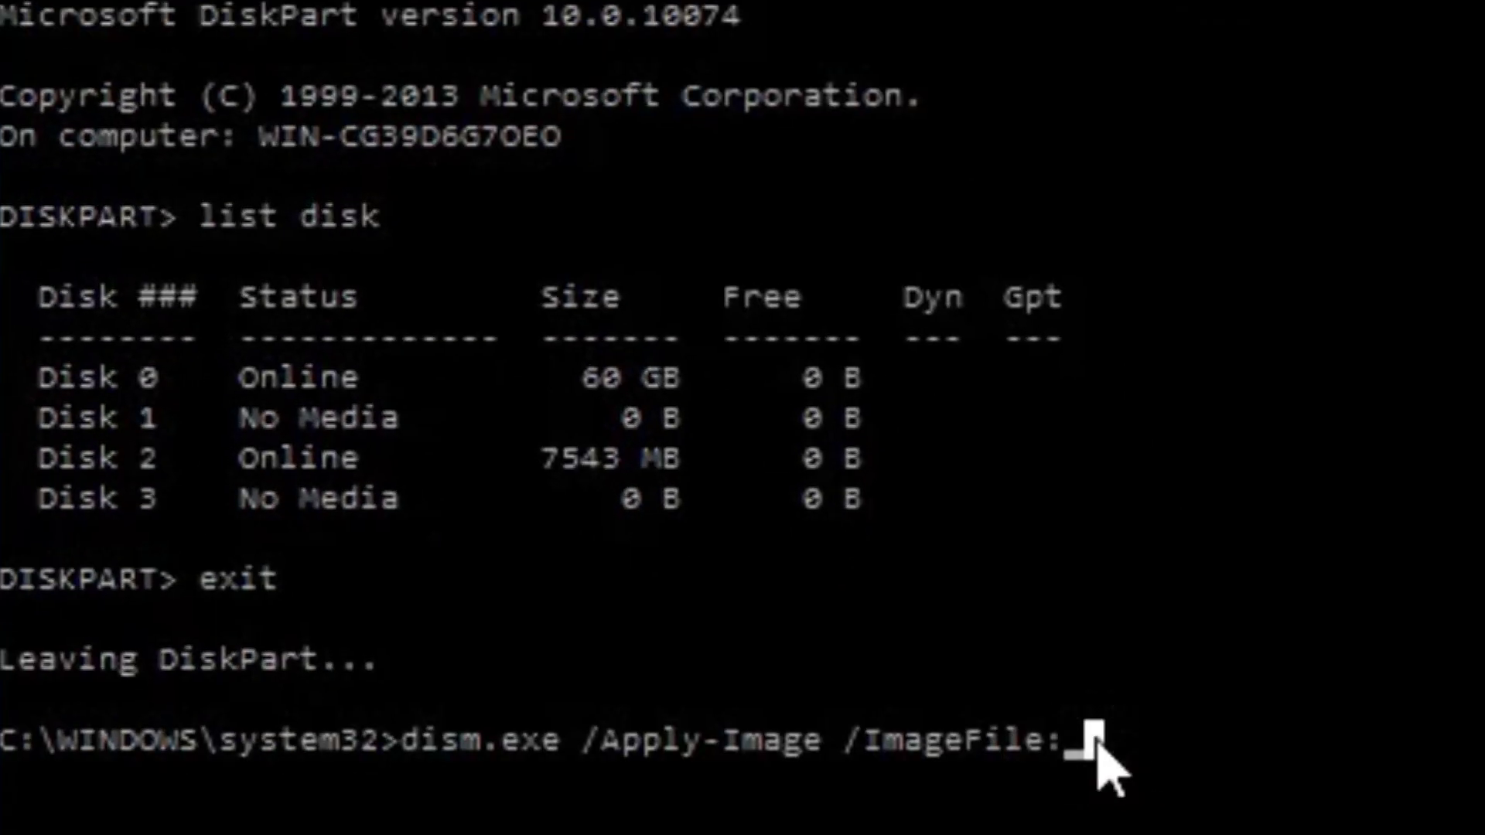
- Run dism /Apply-Image with the pasted Flash.ffu path, /ApplyDrive:\\.\PhysicalDrive2 and /SkipPlatformCheck
{"action": "key", "text": "BackSpace"}
{"action": "right_click", "coordinate": [1167, 746]}
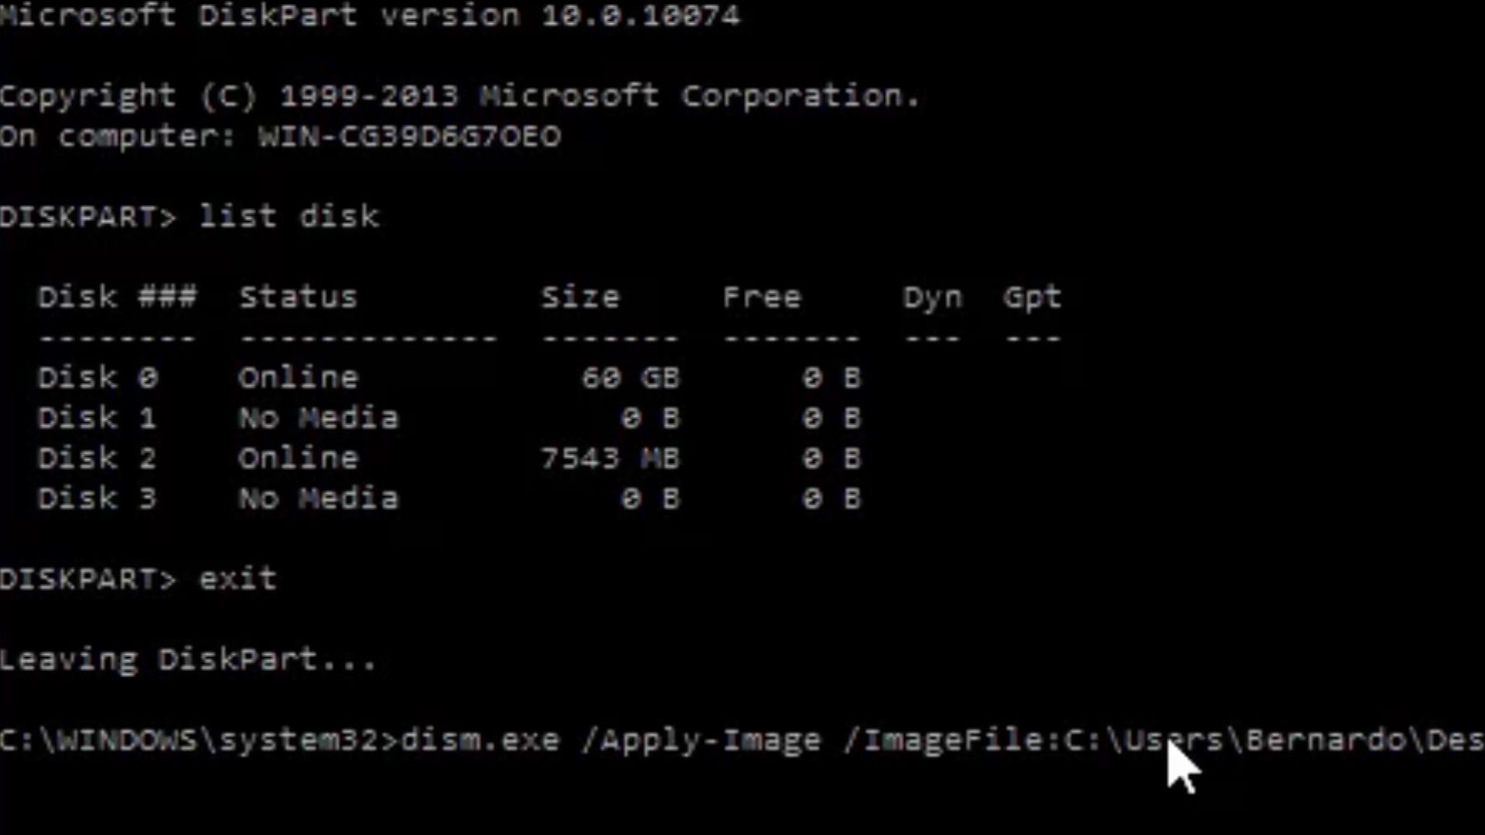
{"action": "type", "text": "ple"}
{"action": "key", "text": "BackSpace"}
{"action": "type", "text": "y"}
{"action": "type", "text": "D"}
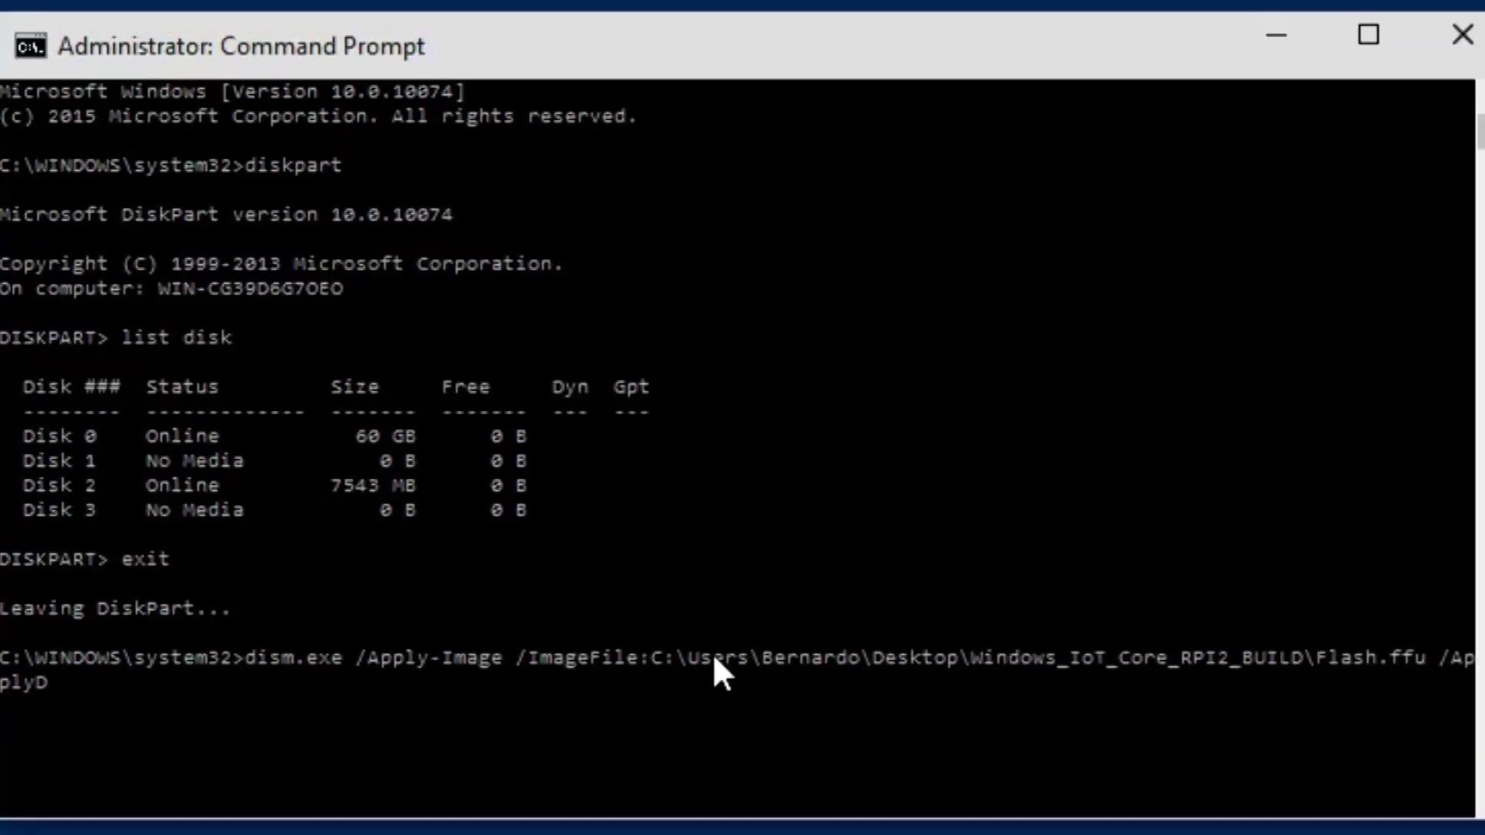
{"action": "type", "text": "rive:\\\\. \\PhysicalDrive2"}
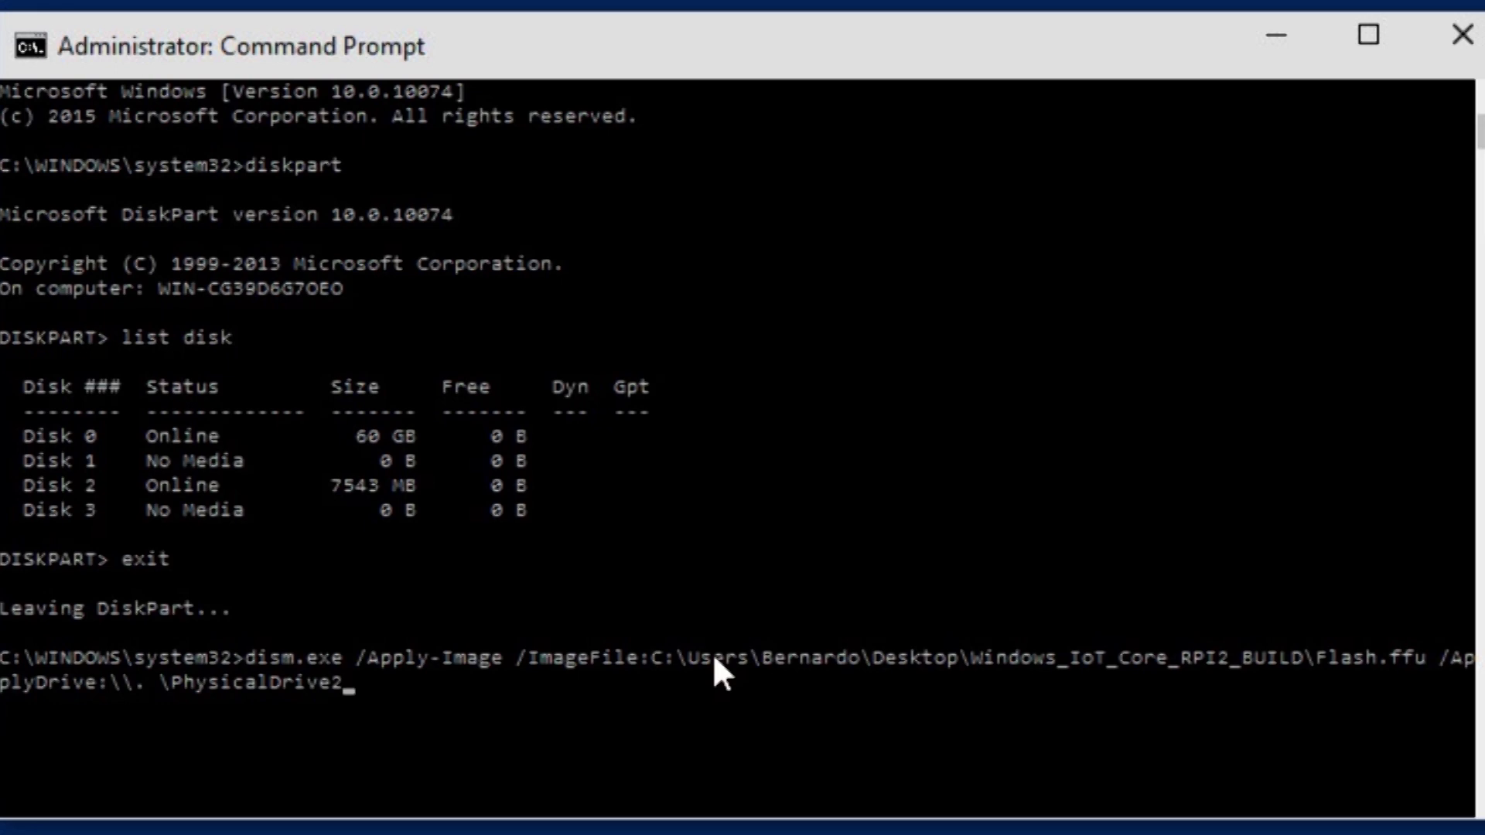
{"action": "type", "text": "/SkipPlatform"}
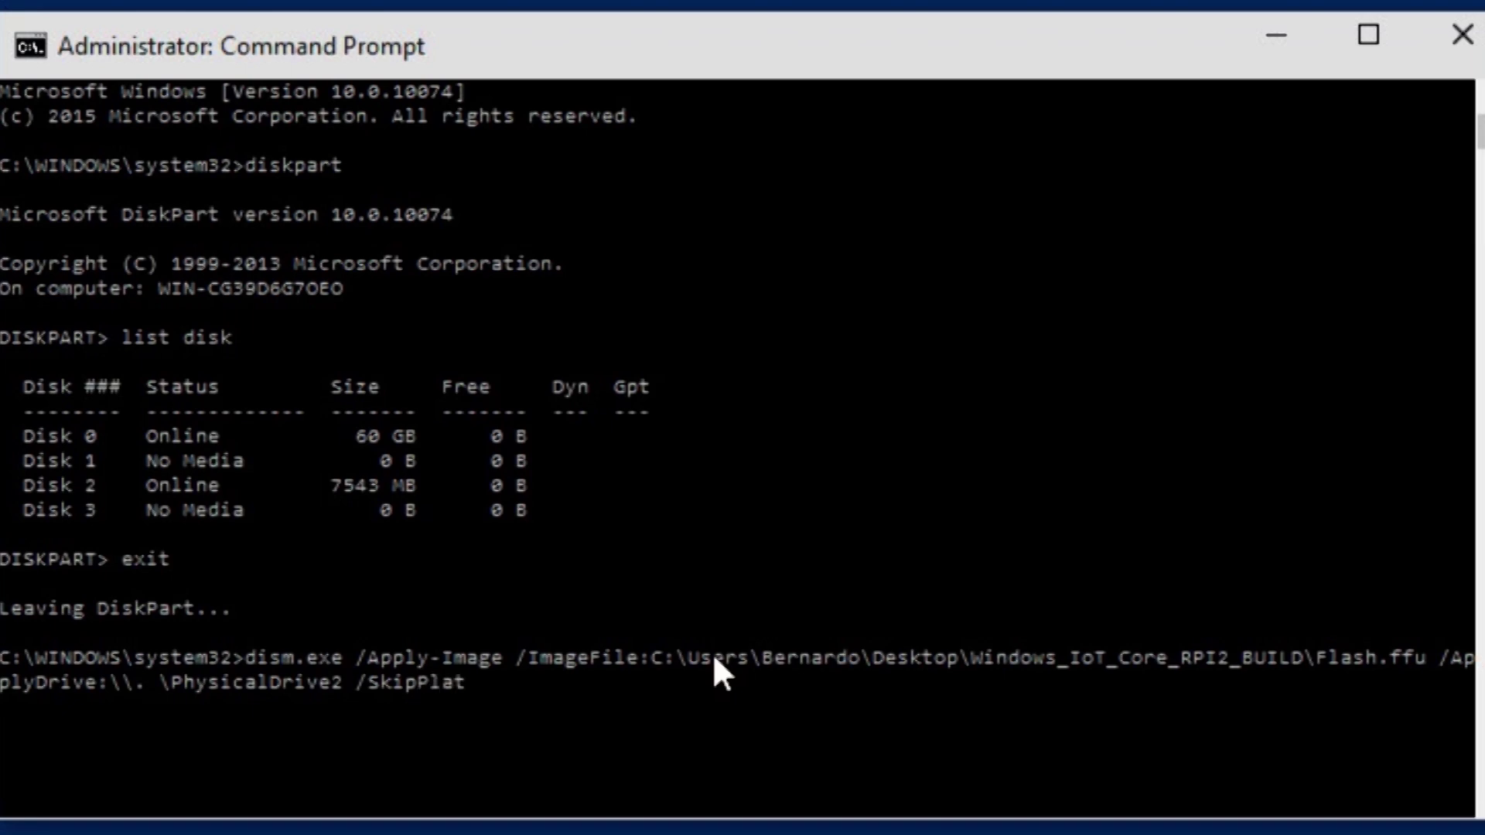
{"action": "type", "text": "Check"}
{"action": "key", "text": "Return"}
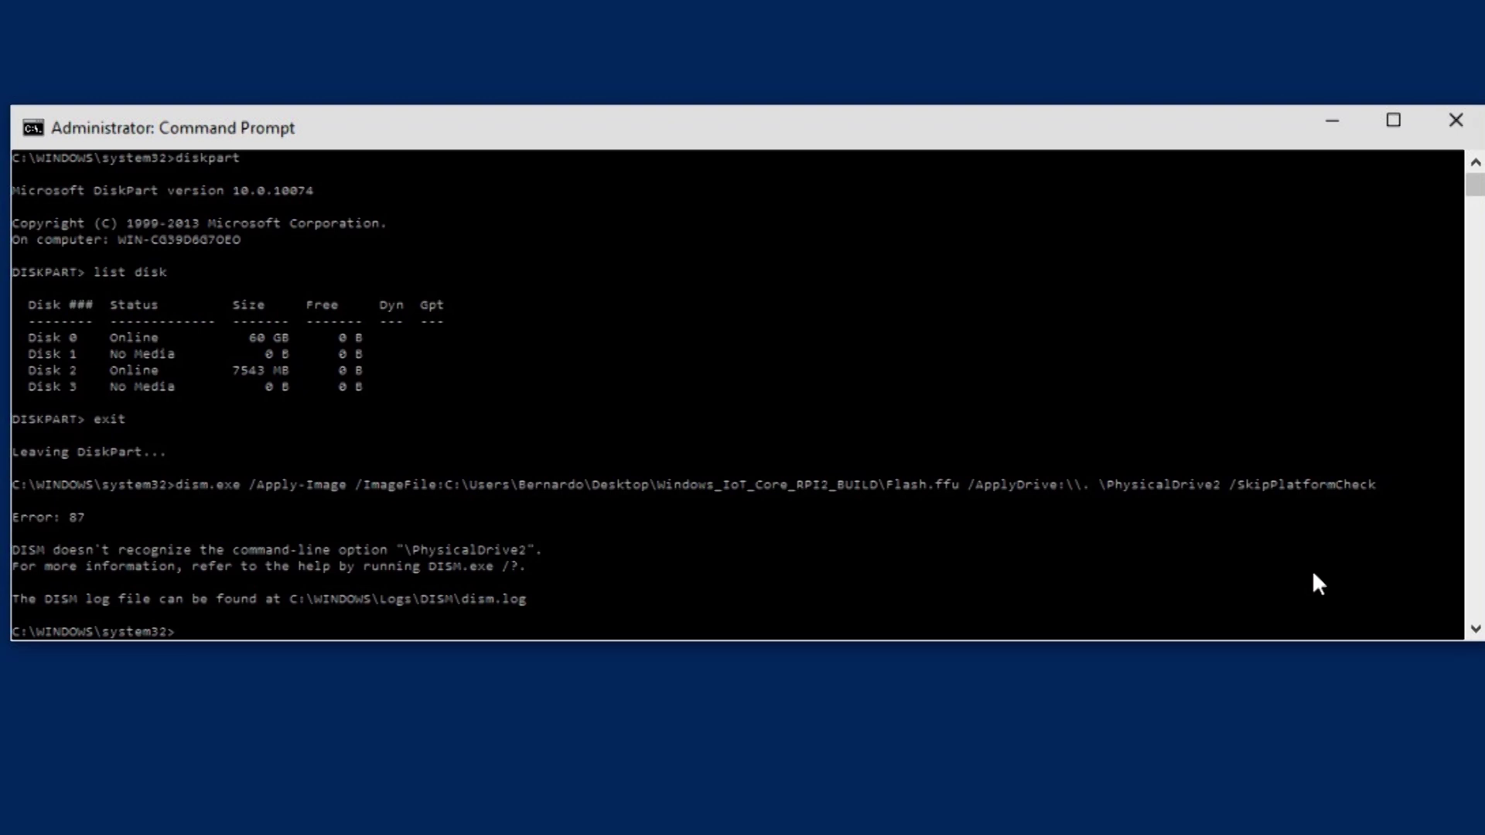
- Rerun the dism command with the stray space before \PhysicalDrive2 removed
{"action": "key", "text": "Up"}
{"action": "key", "text": "ctrl+Left"}
{"action": "key", "text": "ctrl+Left"}
{"action": "key", "text": "BackSpace"}
{"action": "key", "text": "Return"}
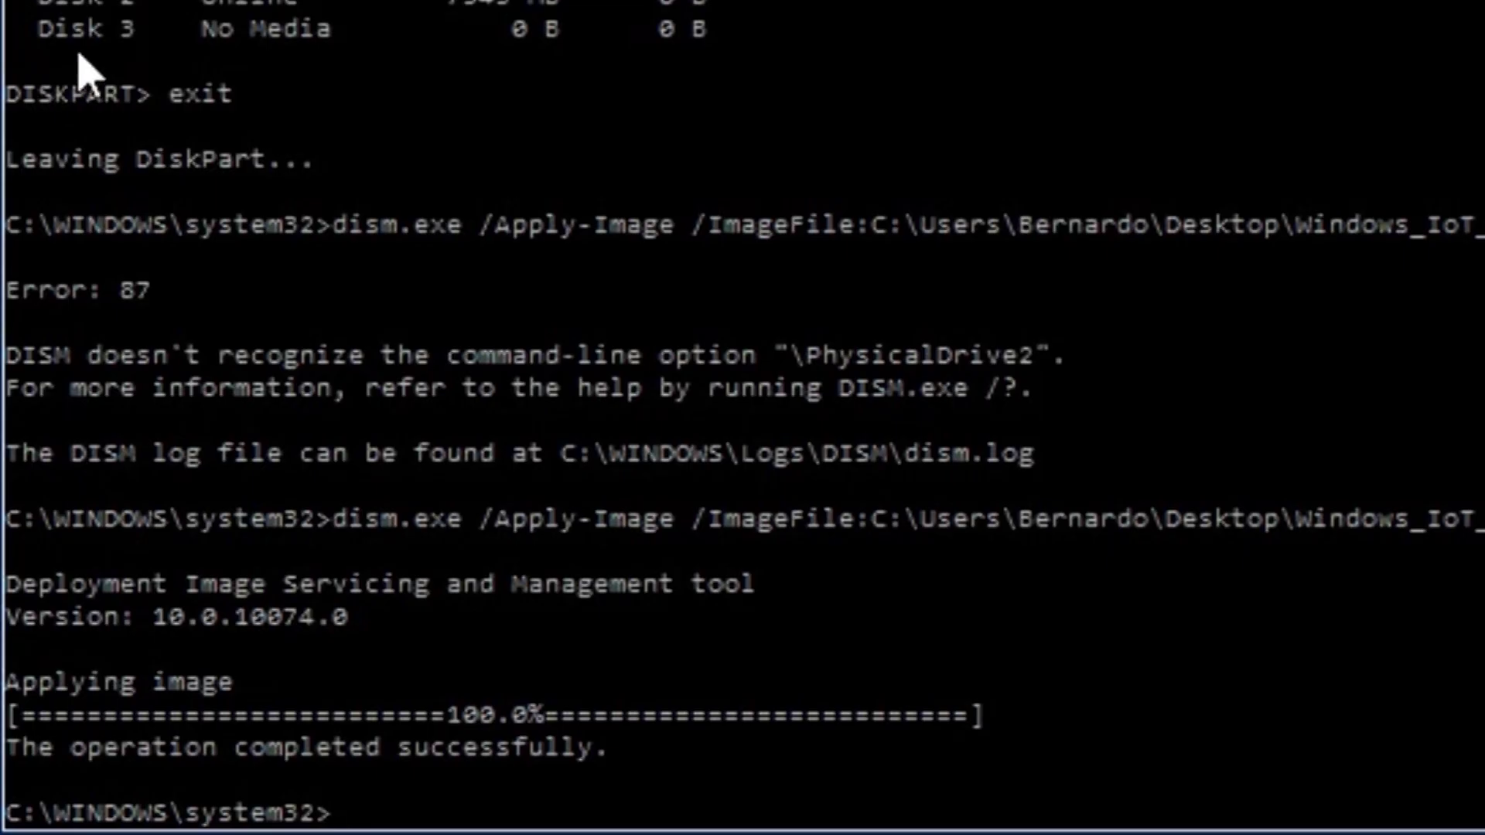
- Highlight the 100% progress and success message, then exit Command Prompt
{"action": "left_click_drag", "start_coordinate": [626, 719], "coordinate": [410, 727]}
{"action": "left_click_drag", "start_coordinate": [646, 744], "coordinate": [64, 740]}
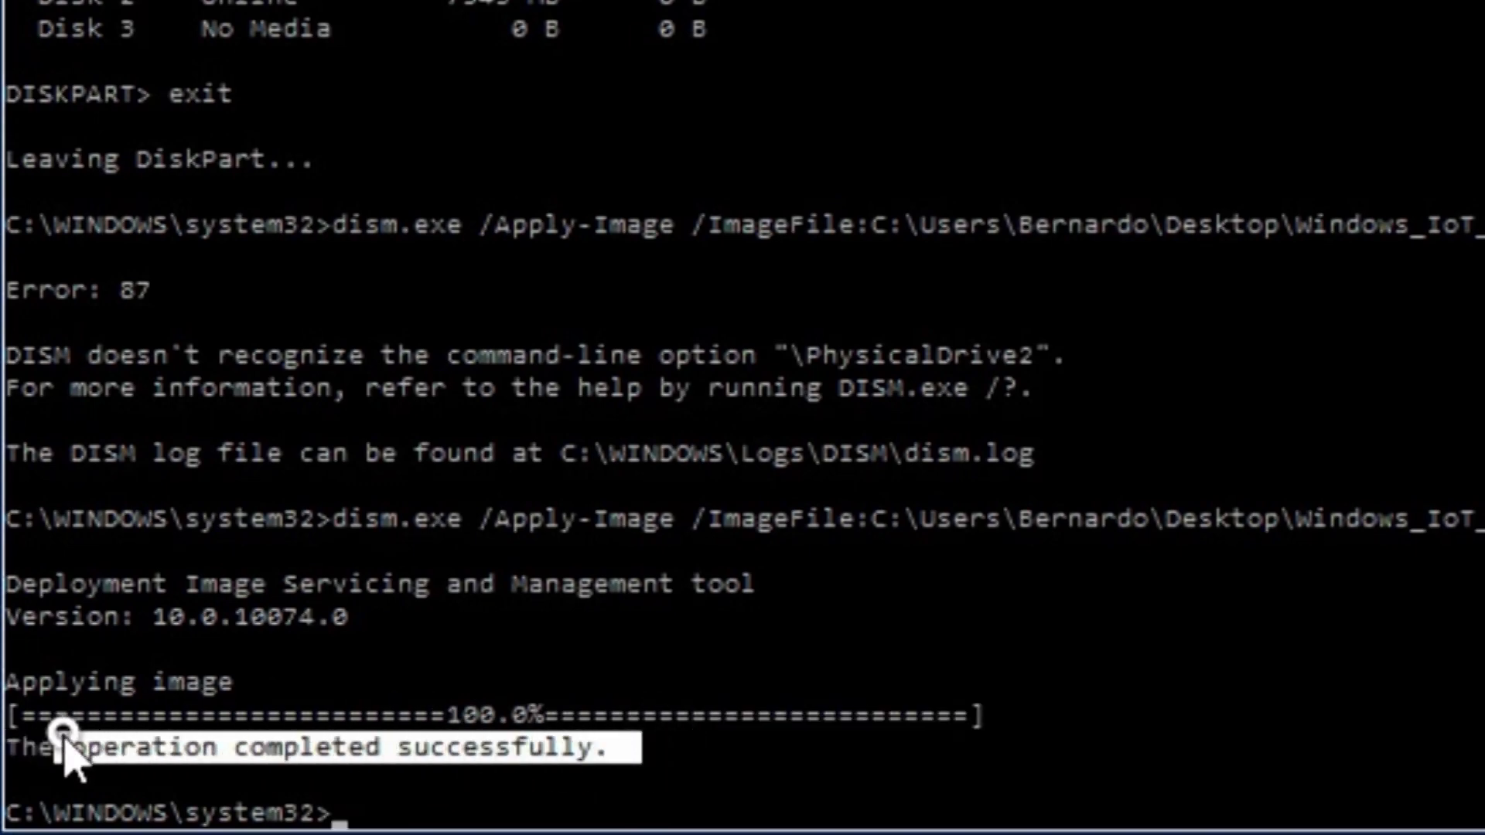
{"action": "left_click", "coordinate": [514, 745]}
{"action": "type", "text": "exit"}
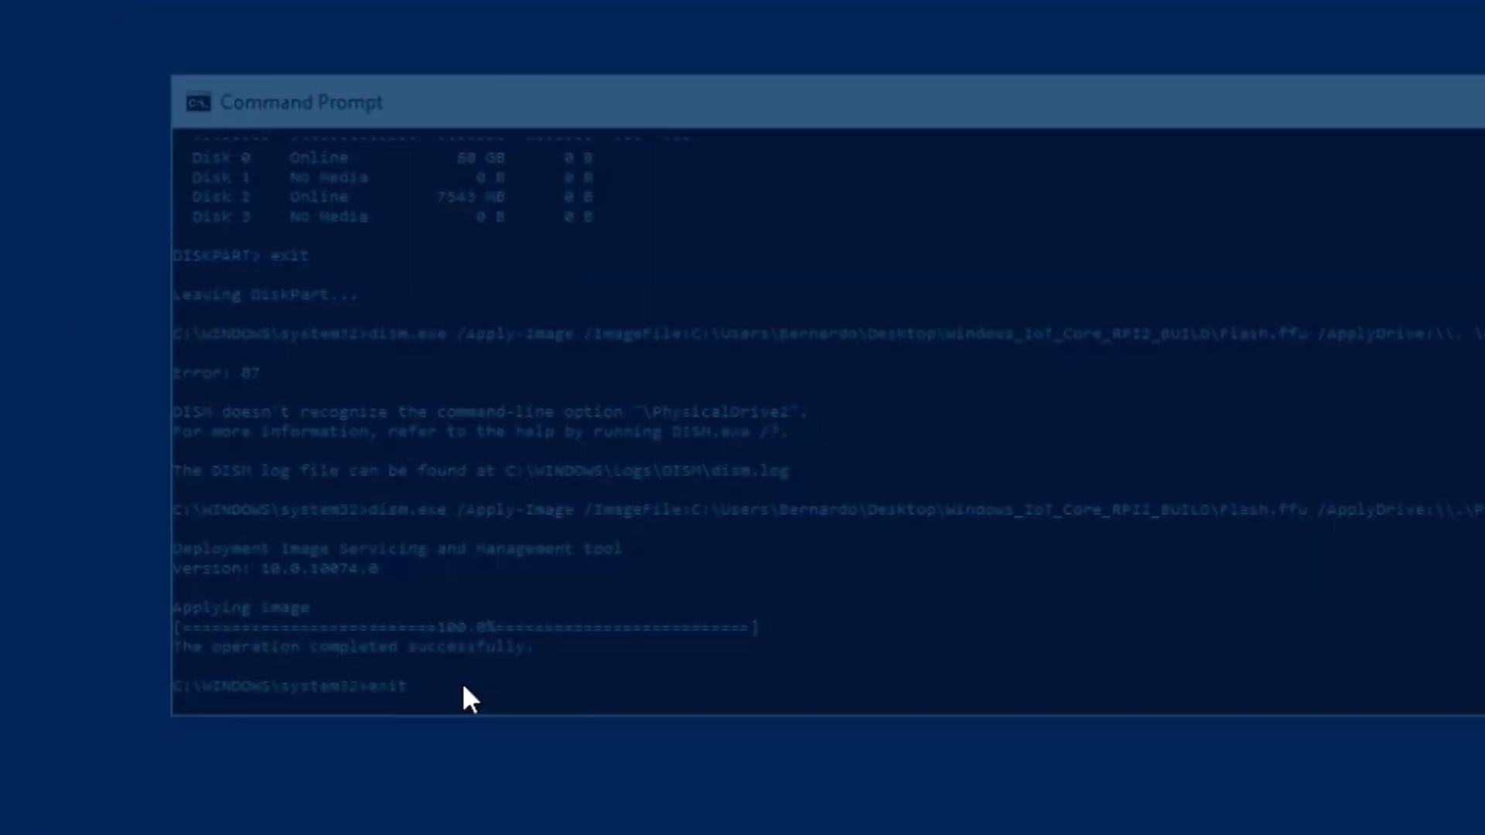
{"action": "key", "text": "Return"}
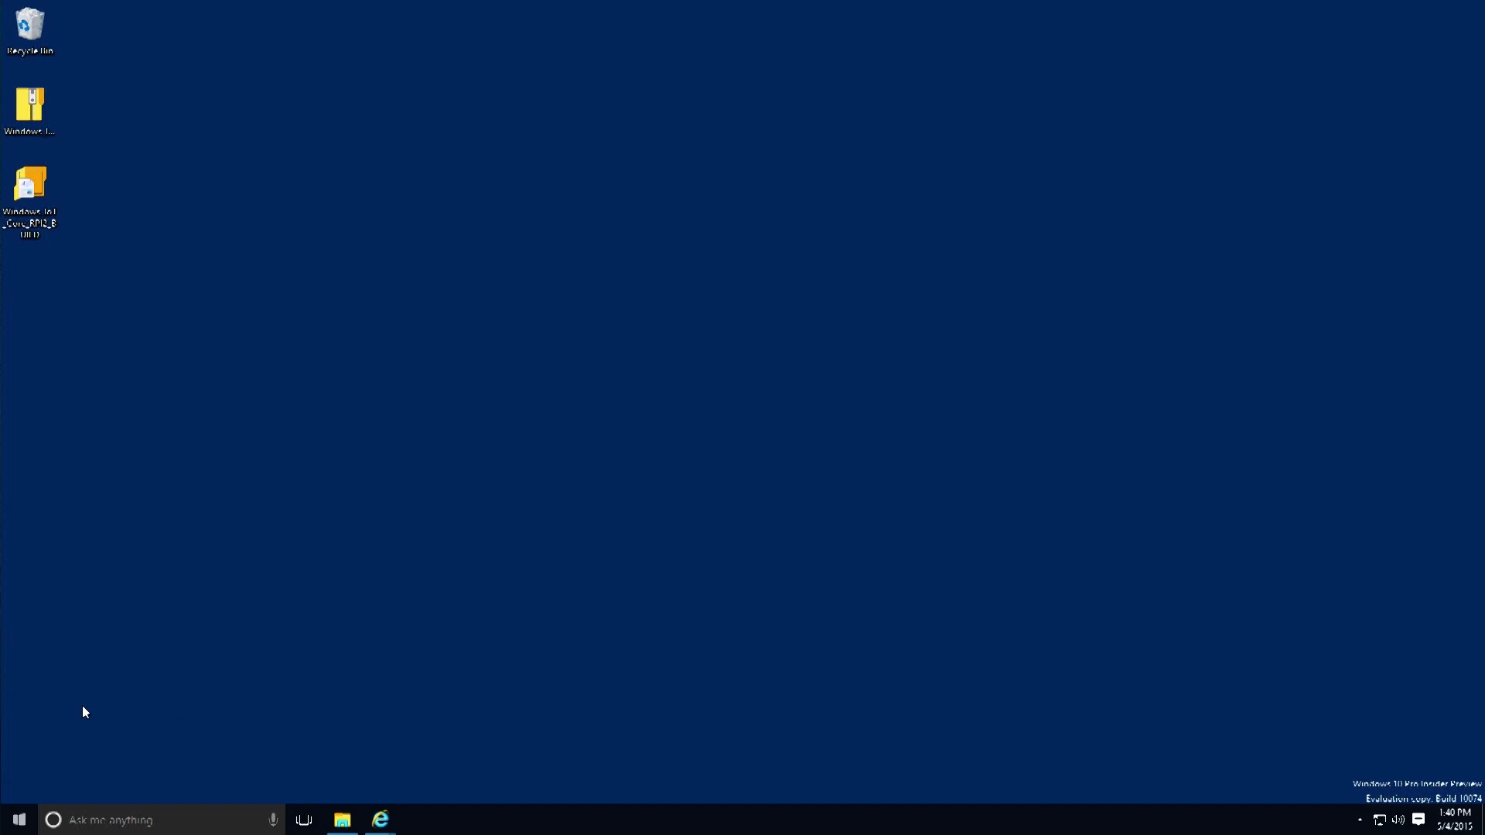
- Open the EFIESP (F:) drive from This PC in File Explorer to check the boot files
{"action": "left_click", "coordinate": [19, 820]}
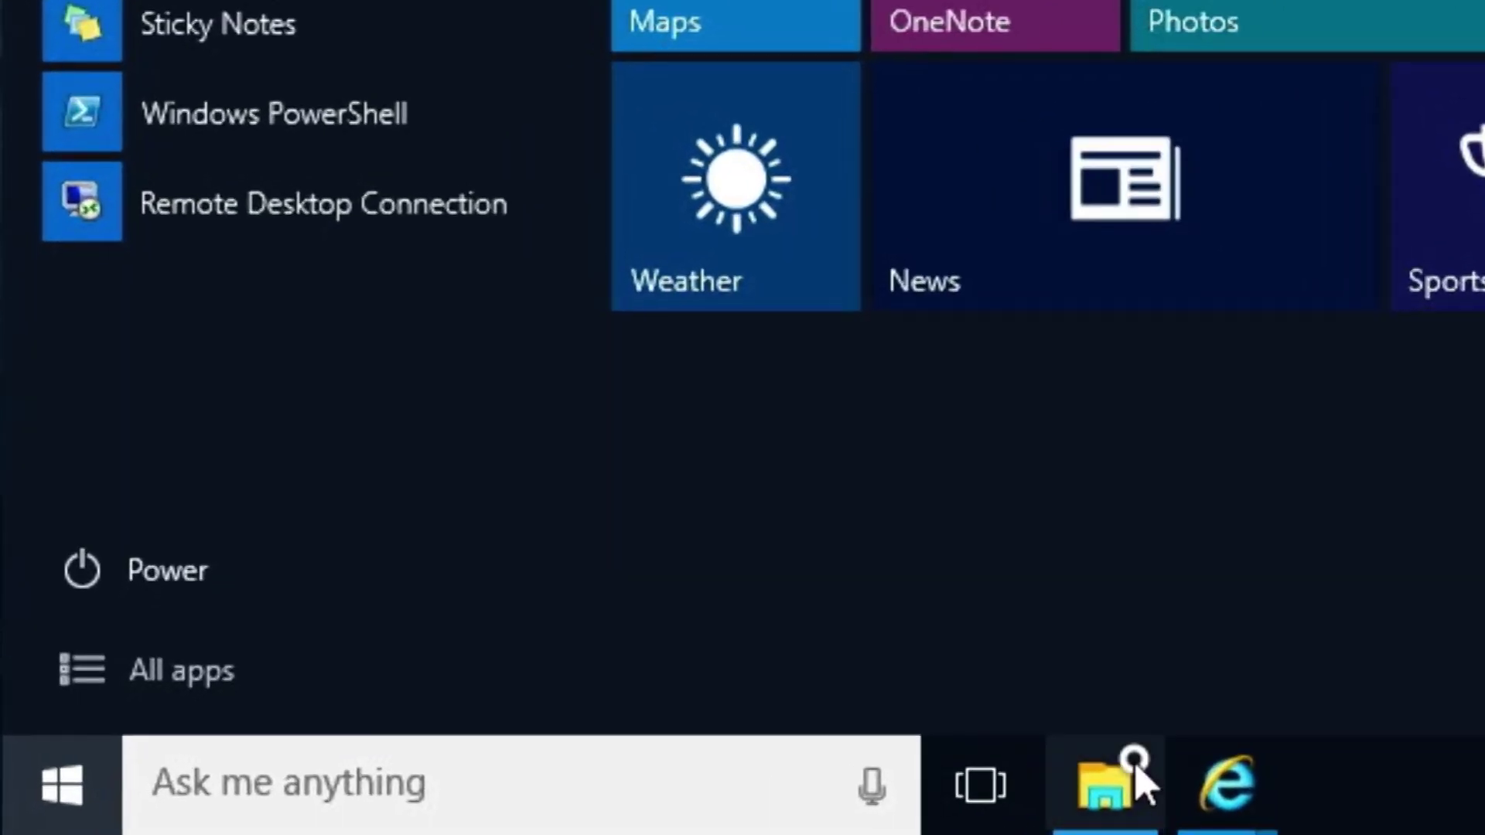
{"action": "left_click", "coordinate": [349, 819]}
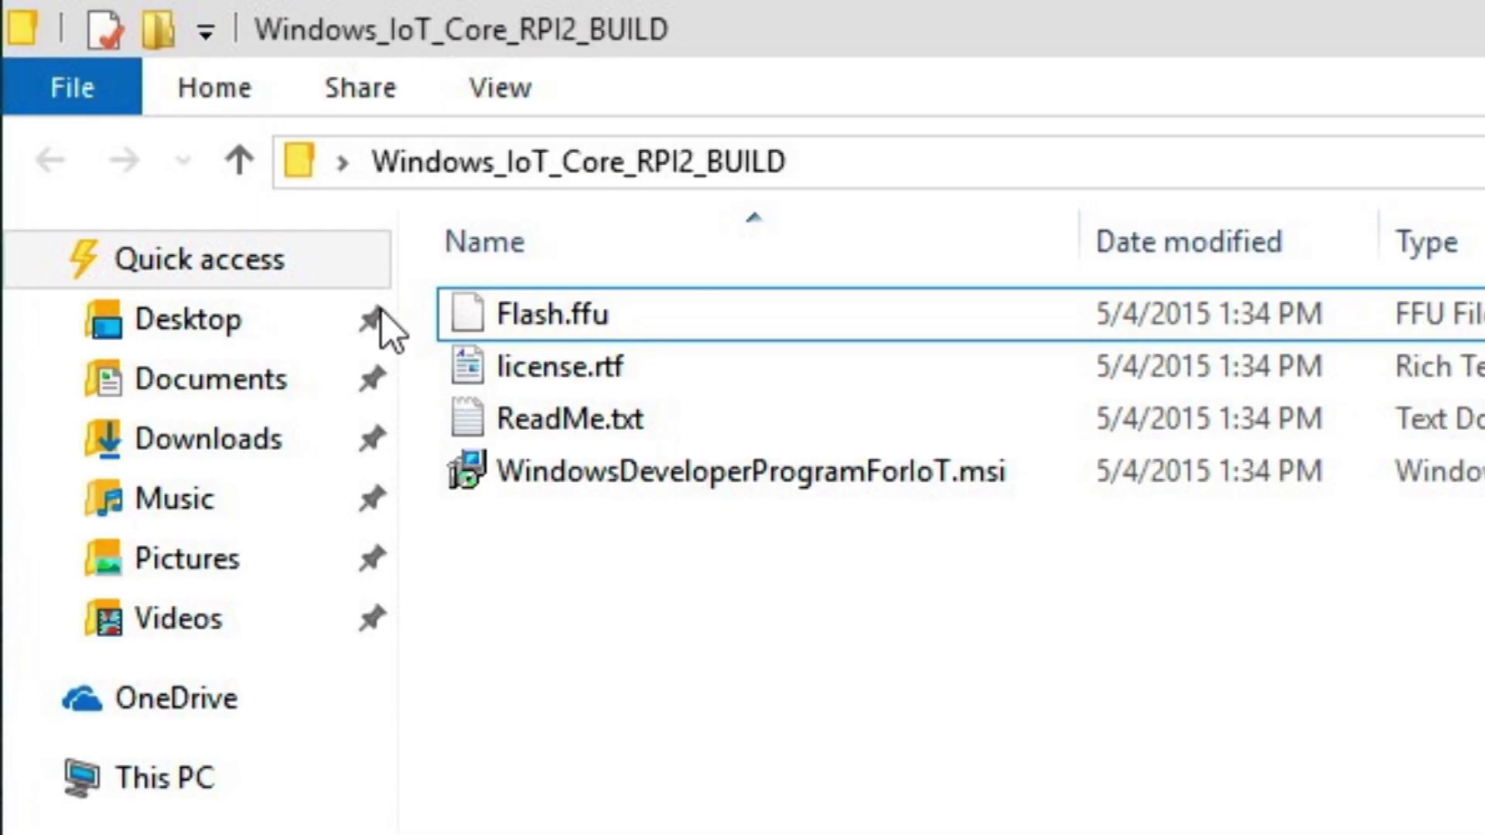
{"action": "left_click", "coordinate": [182, 777]}
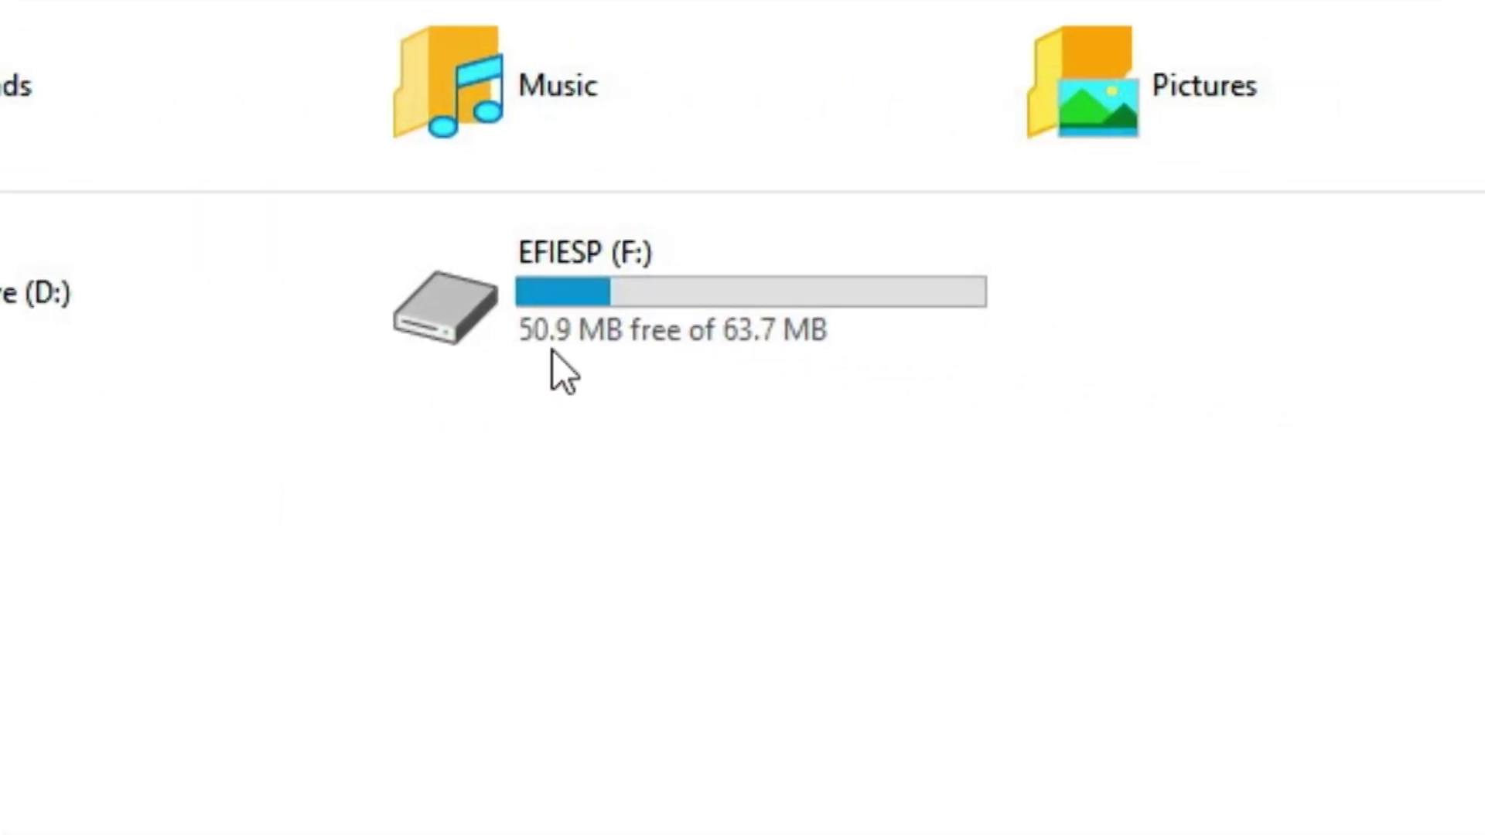
{"action": "double_click", "coordinate": [568, 353]}
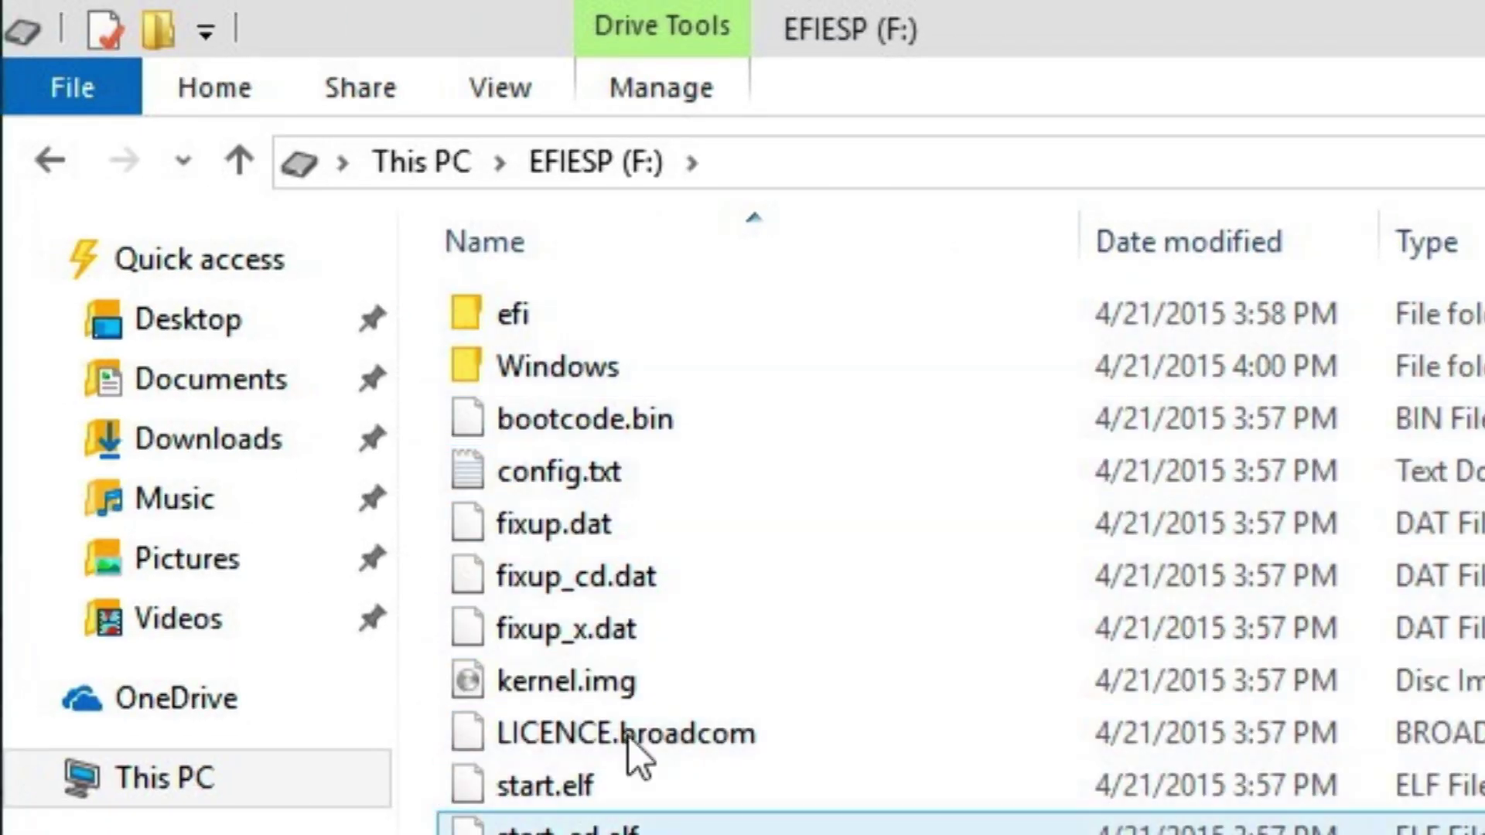
- Go back to This PC and eject the EFIESP (F:) drive
{"action": "left_click", "coordinate": [50, 160]}
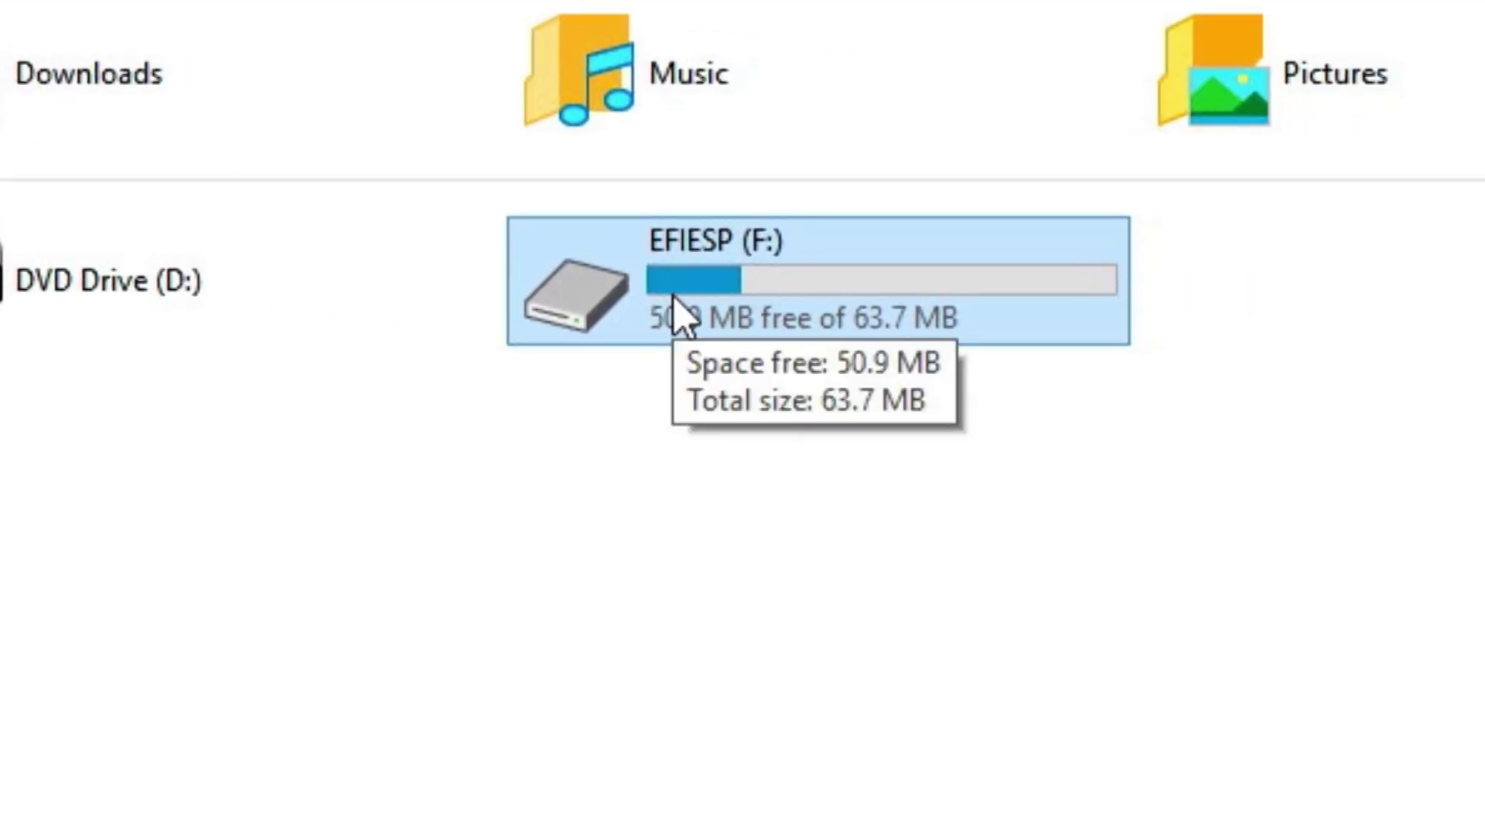
{"action": "right_click", "coordinate": [675, 296]}
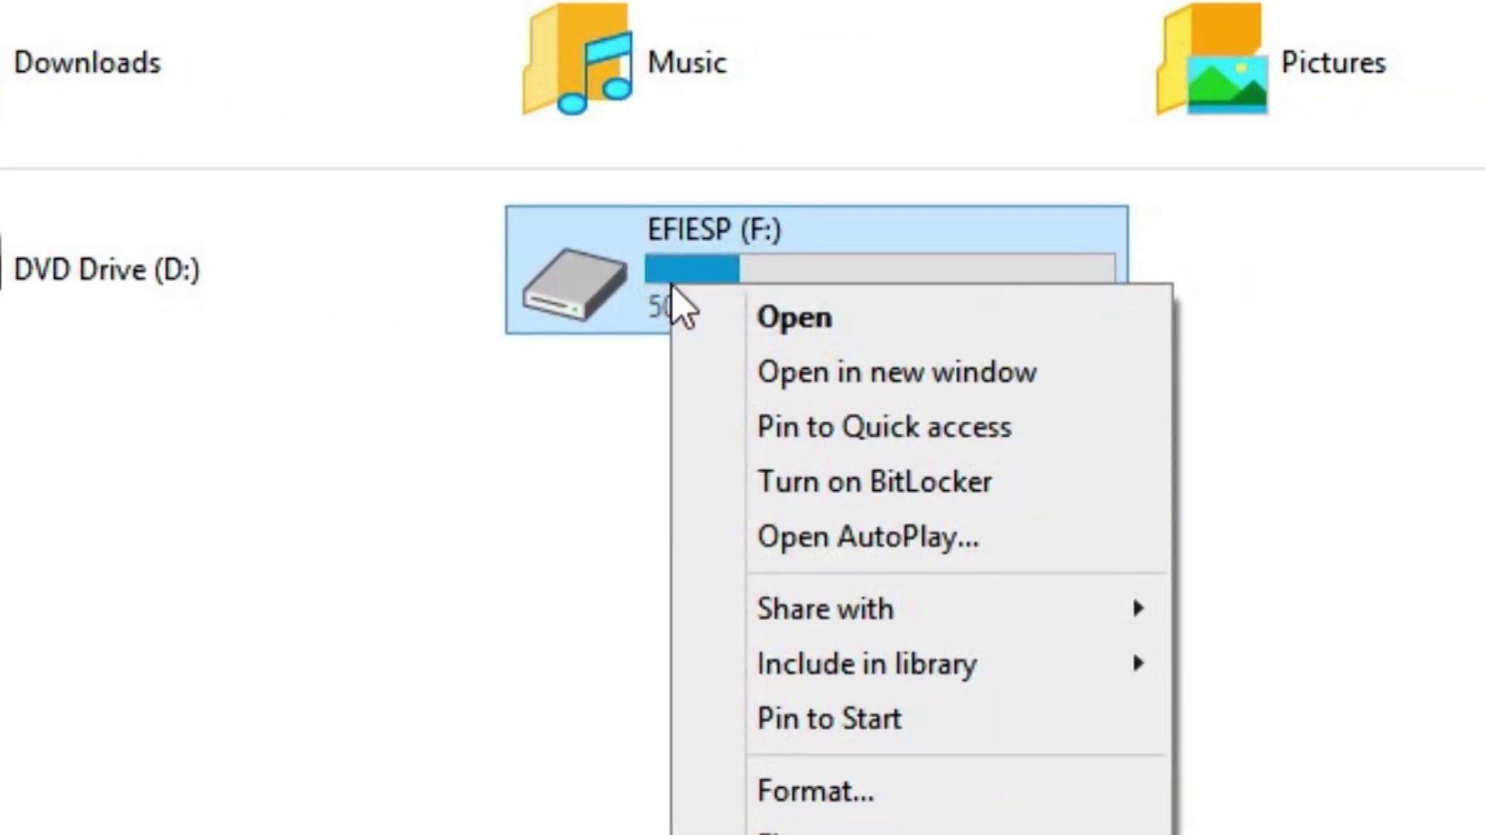
{"action": "left_click", "coordinate": [767, 512]}
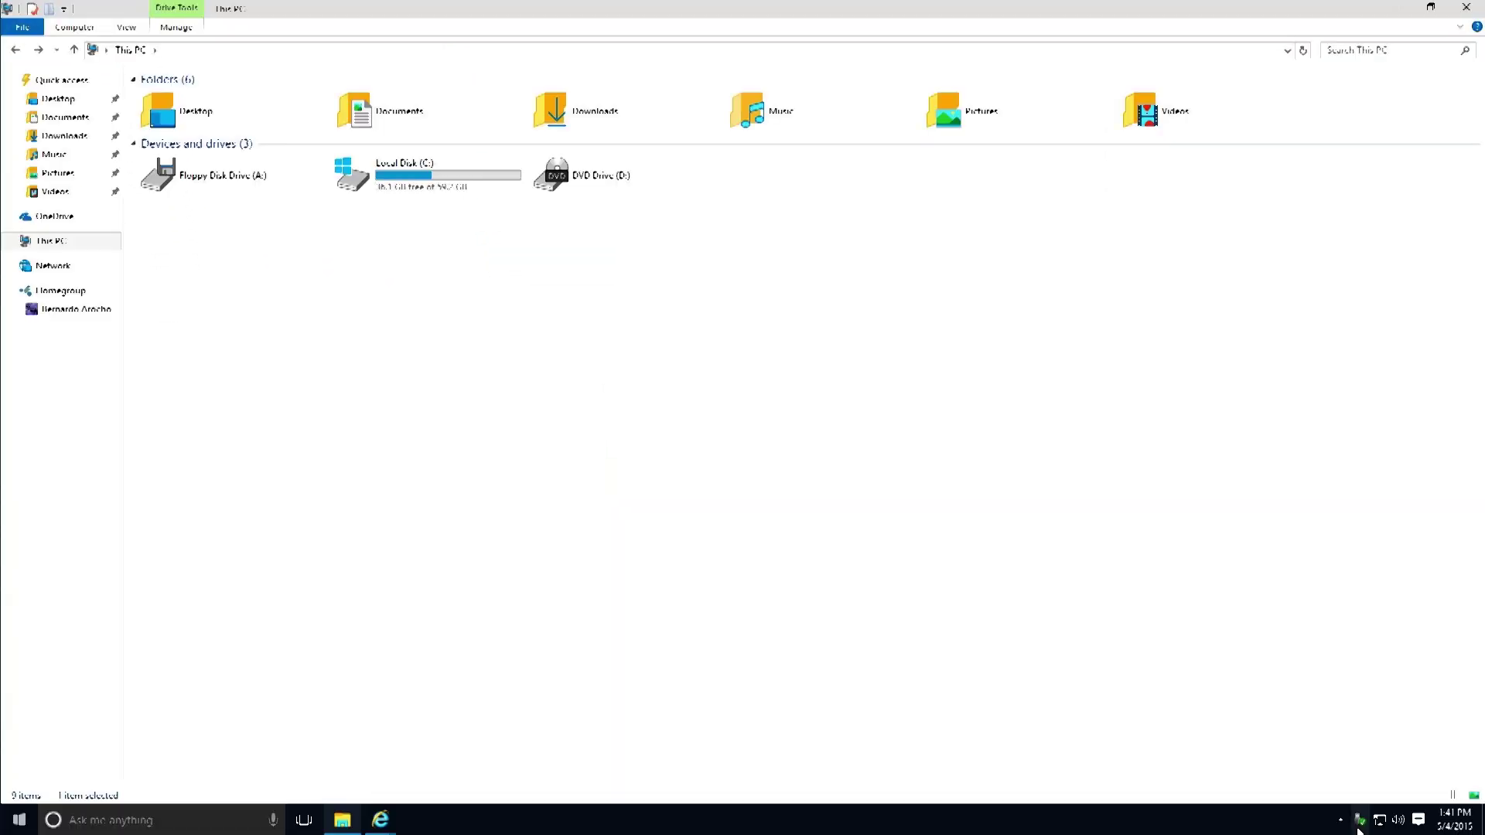